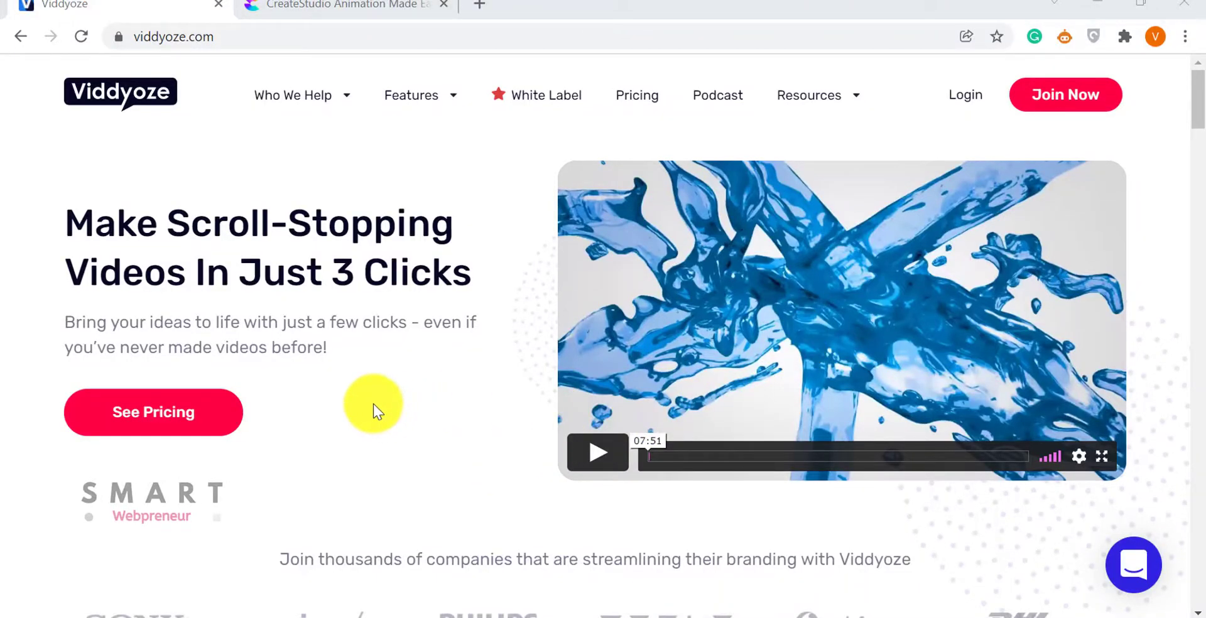
Go to the CreateStudio browser tab and scroll to the 'Even create Doodle sketch videos' section.
mouse_move(1200, 108)
mouse_down()
mouse_move(1200, 188)
mouse_move(1202, 101)
mouse_up()
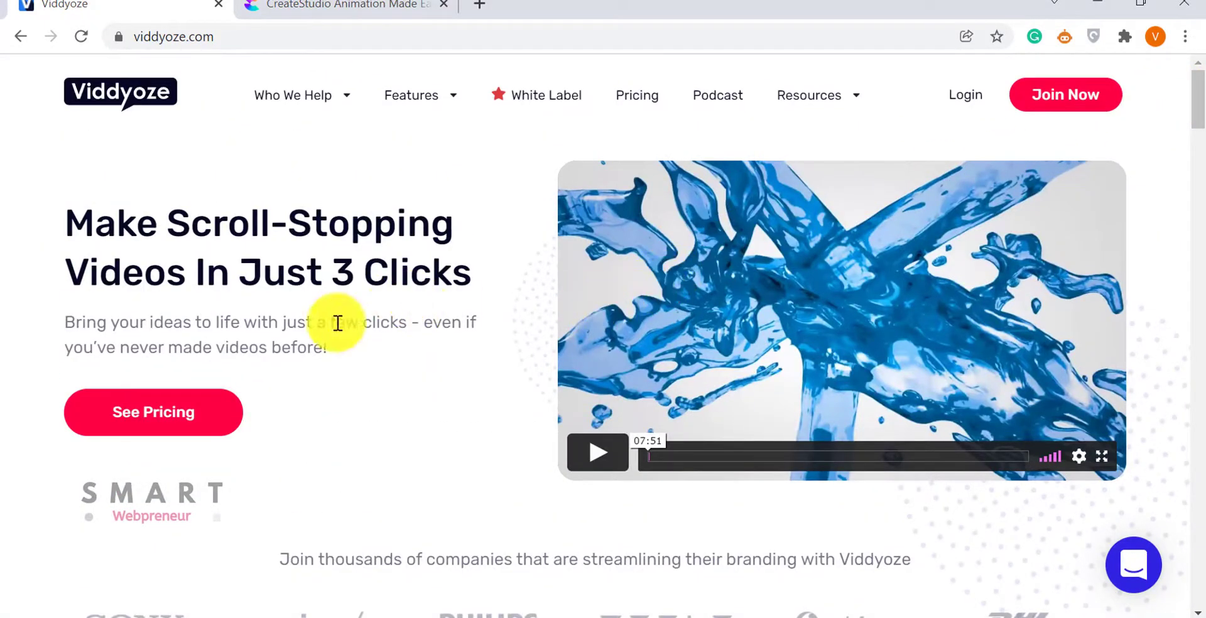
click(308, 7)
scroll(924, 336, down, 2)
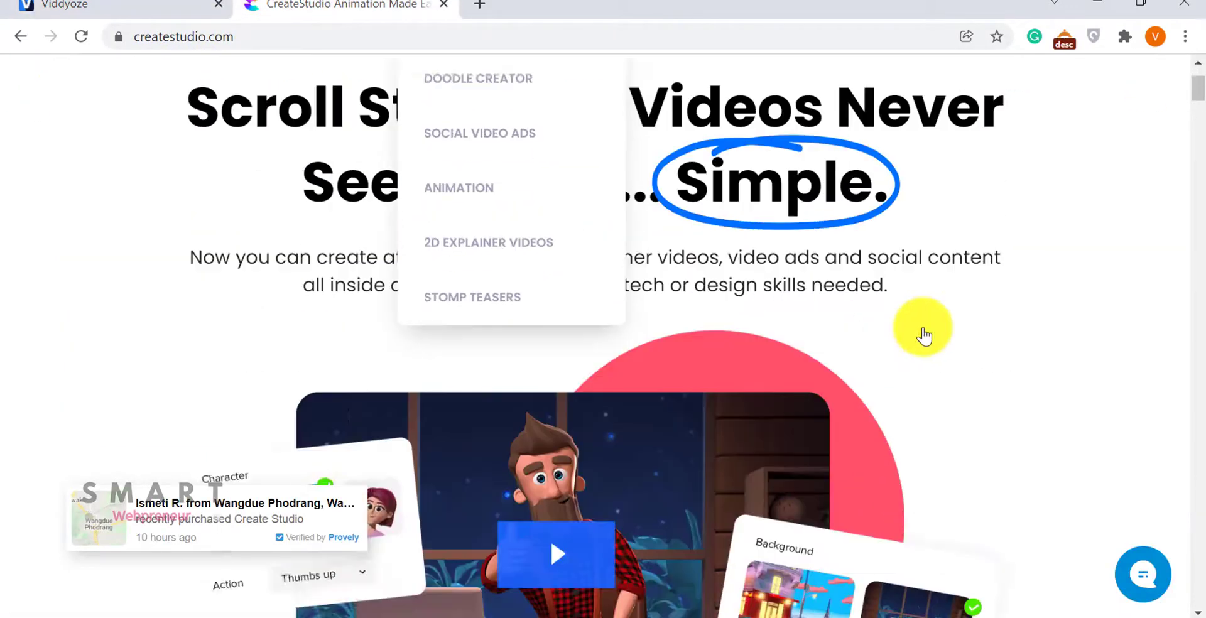
scroll(923, 336, down, 5)
scroll(932, 327, down, 7)
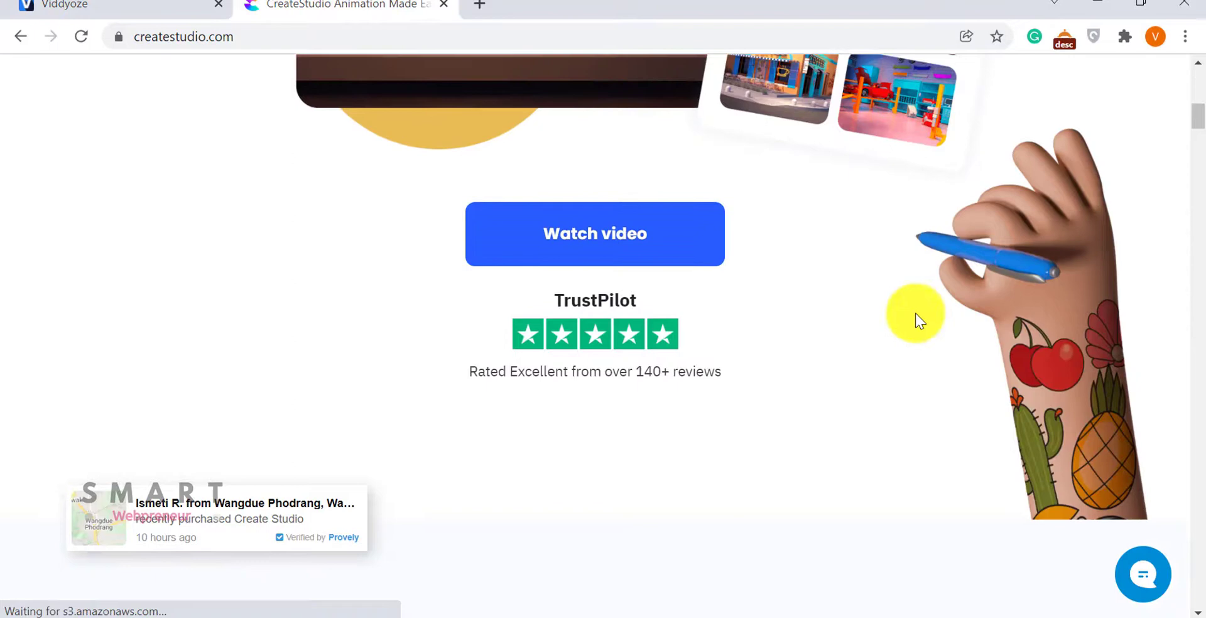
scroll(837, 315, down, 6)
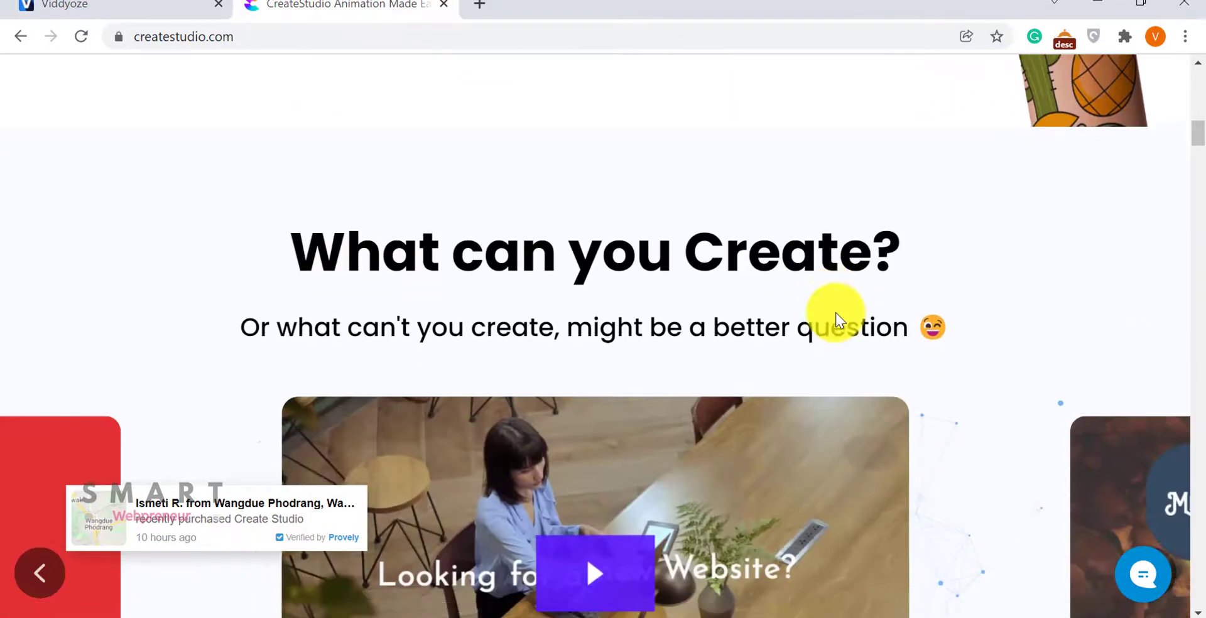
scroll(765, 312, down, 1)
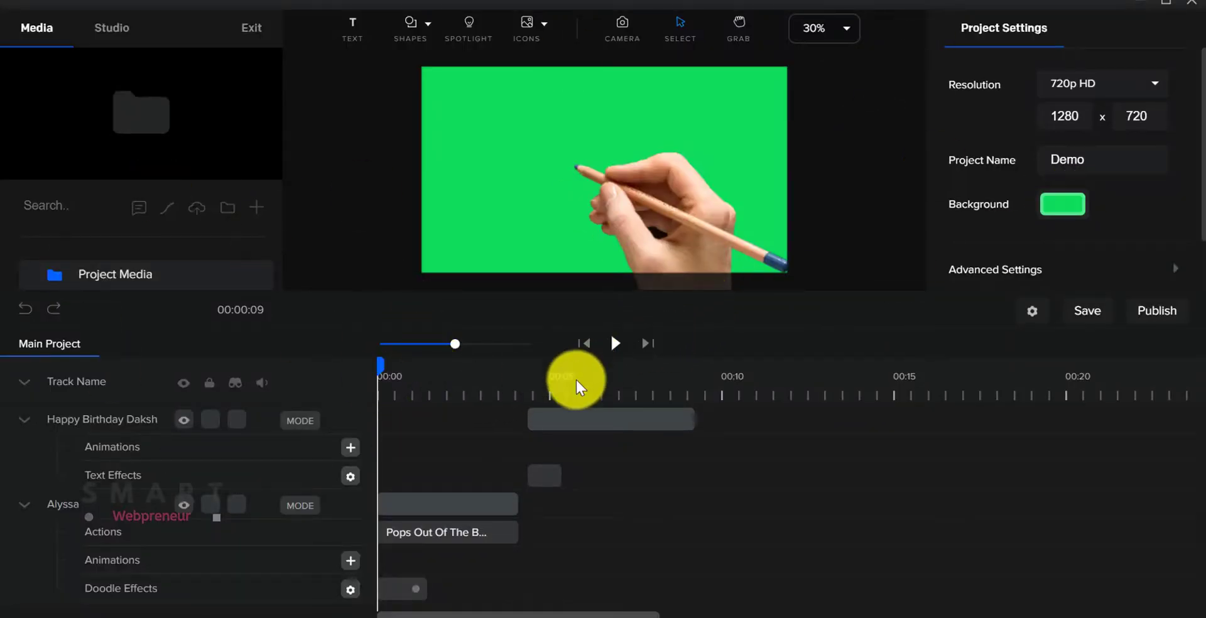
Scrub the timeline playhead to preview other frames of the Demo hand-drawing clip.
drag(377, 365, 319, 361)
Scroll through Viddyoze's Landscape-filtered templates grid on the Browse page.
click(188, 95)
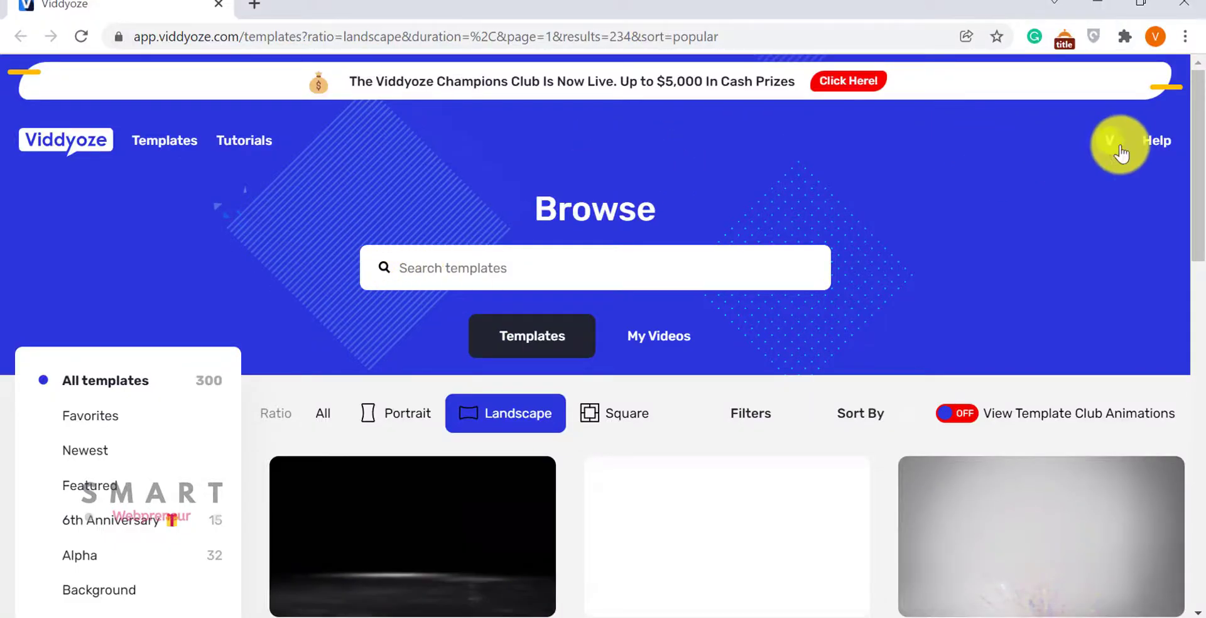
scroll(951, 218, down, 5)
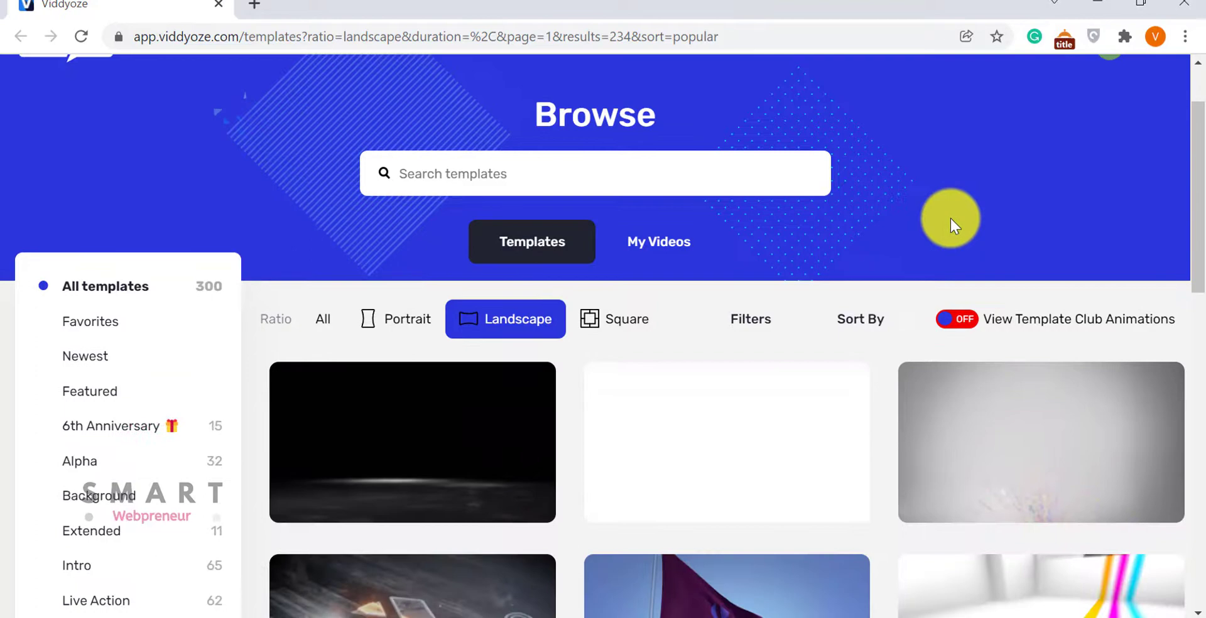
scroll(678, 250, down, 3)
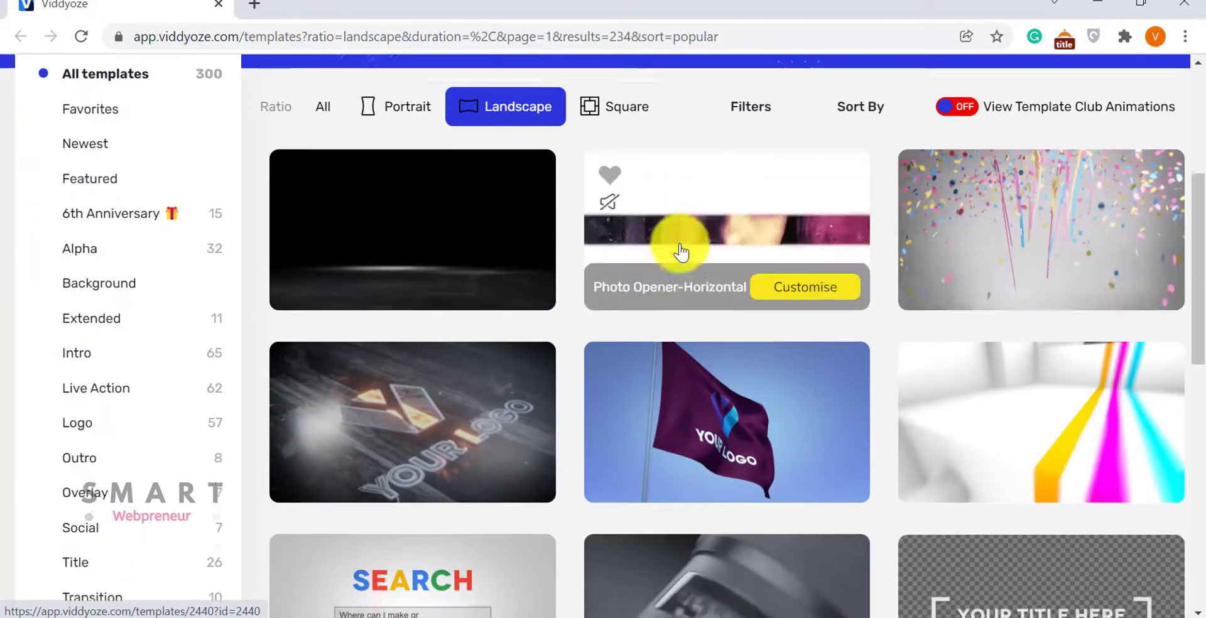
scroll(735, 277, down, 2)
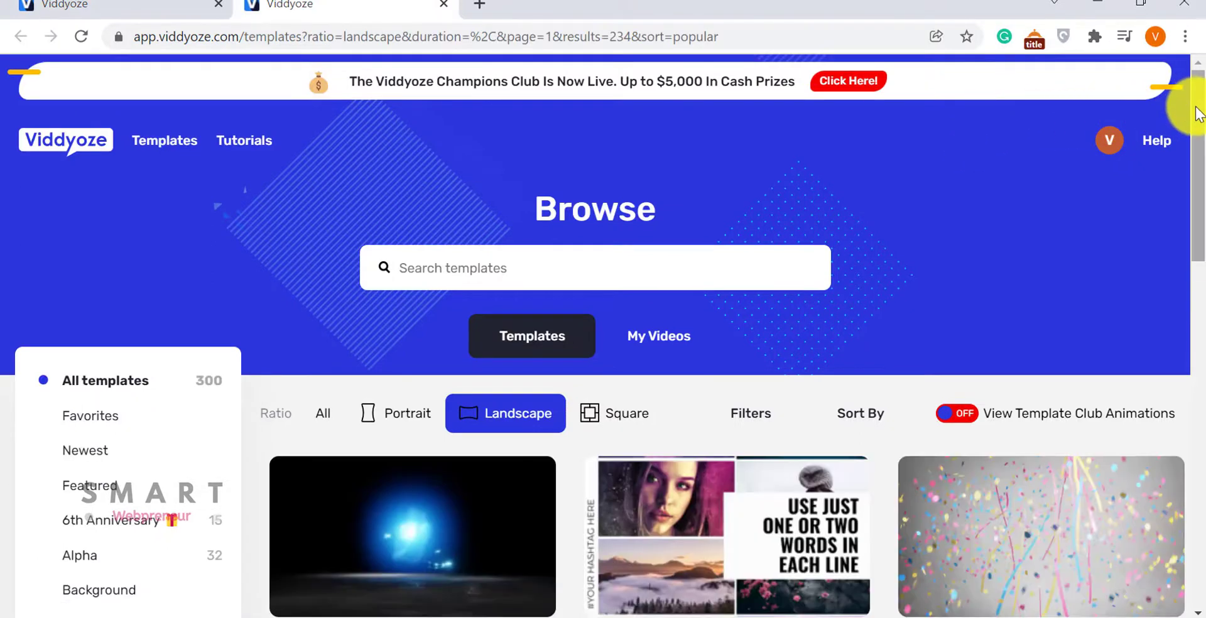
Scroll the landscape templates, then filter to the Logo category showing 57 templates.
drag(1197, 116, 1203, 210)
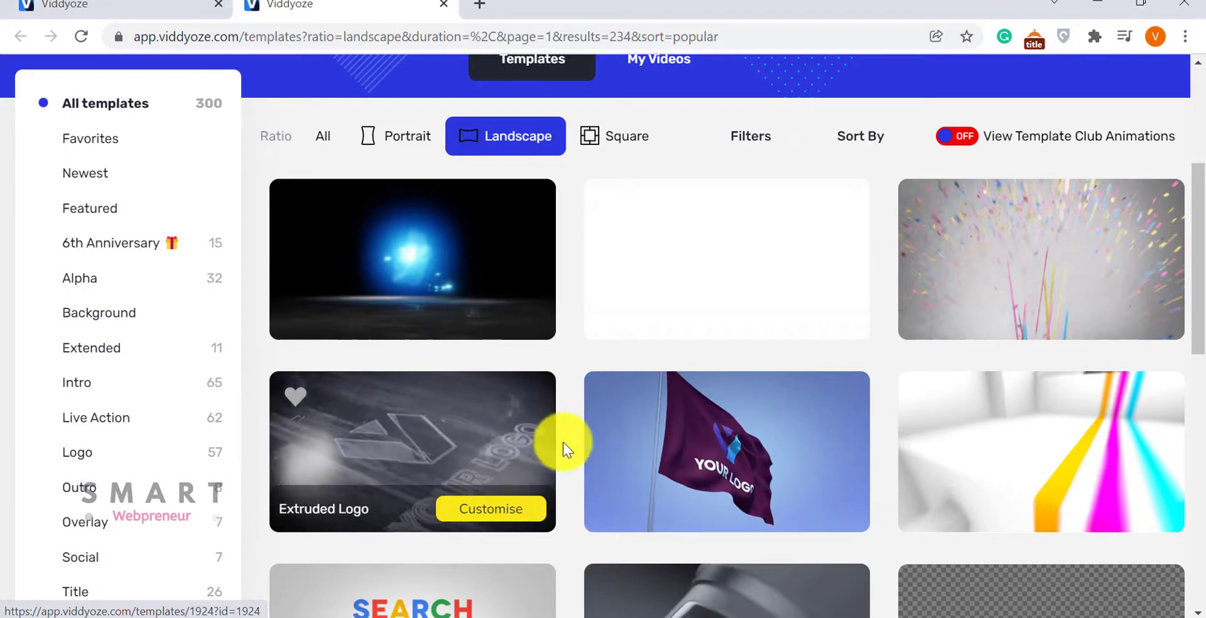
scroll(694, 531, down, 1)
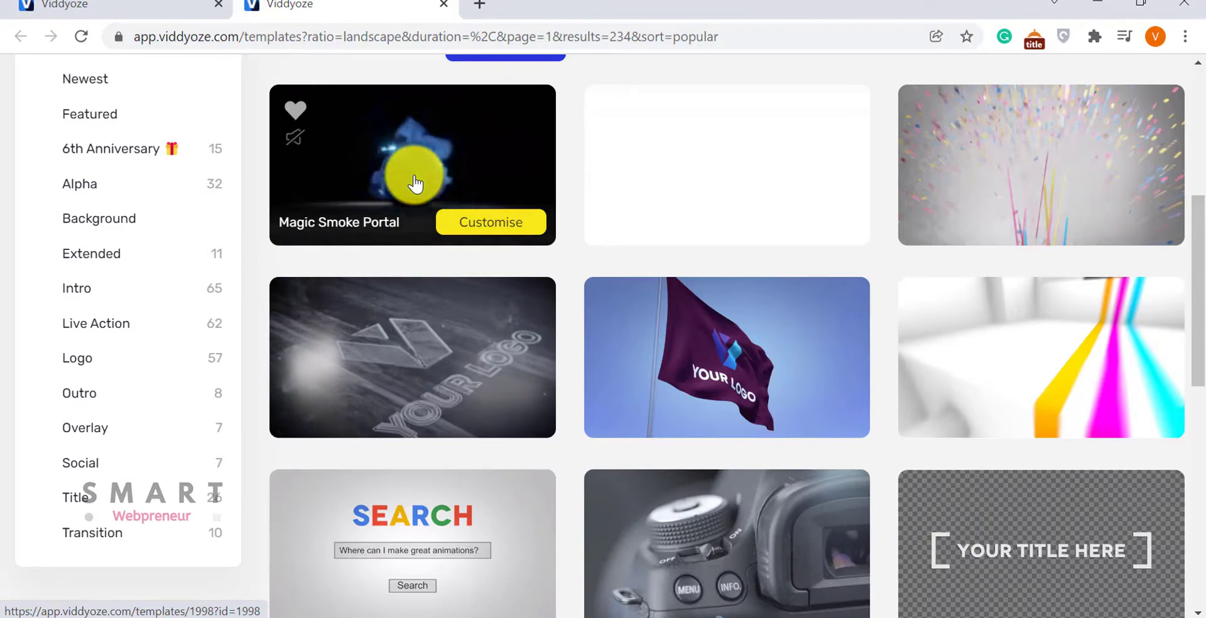
scroll(740, 396, down, 3)
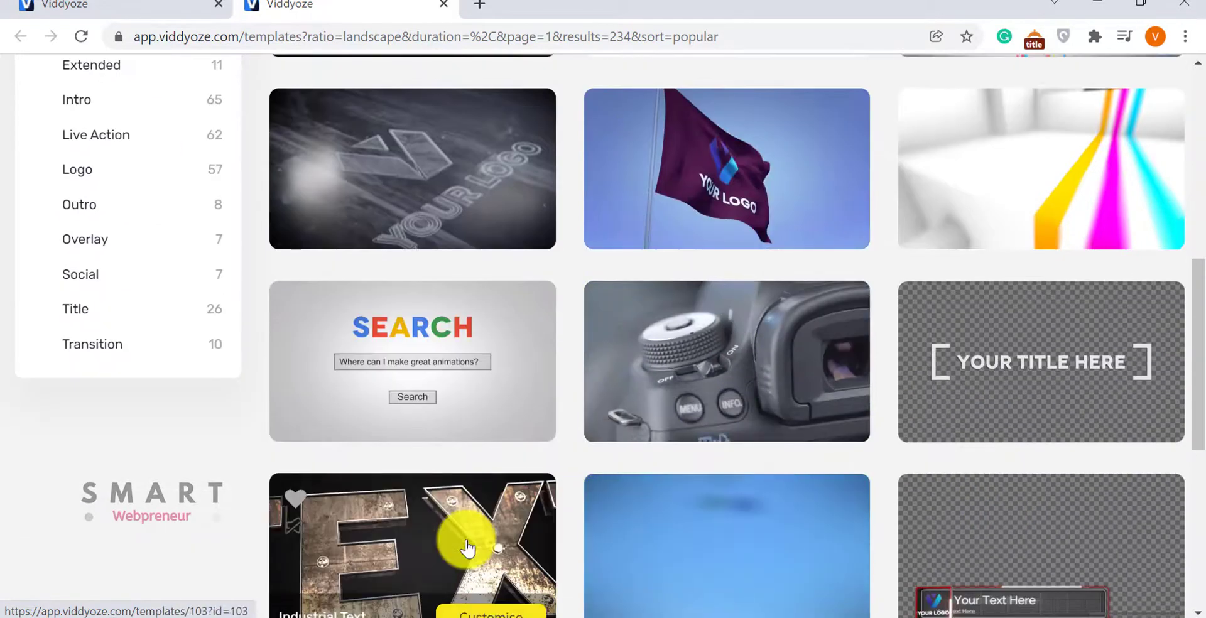
scroll(547, 503, down, 1)
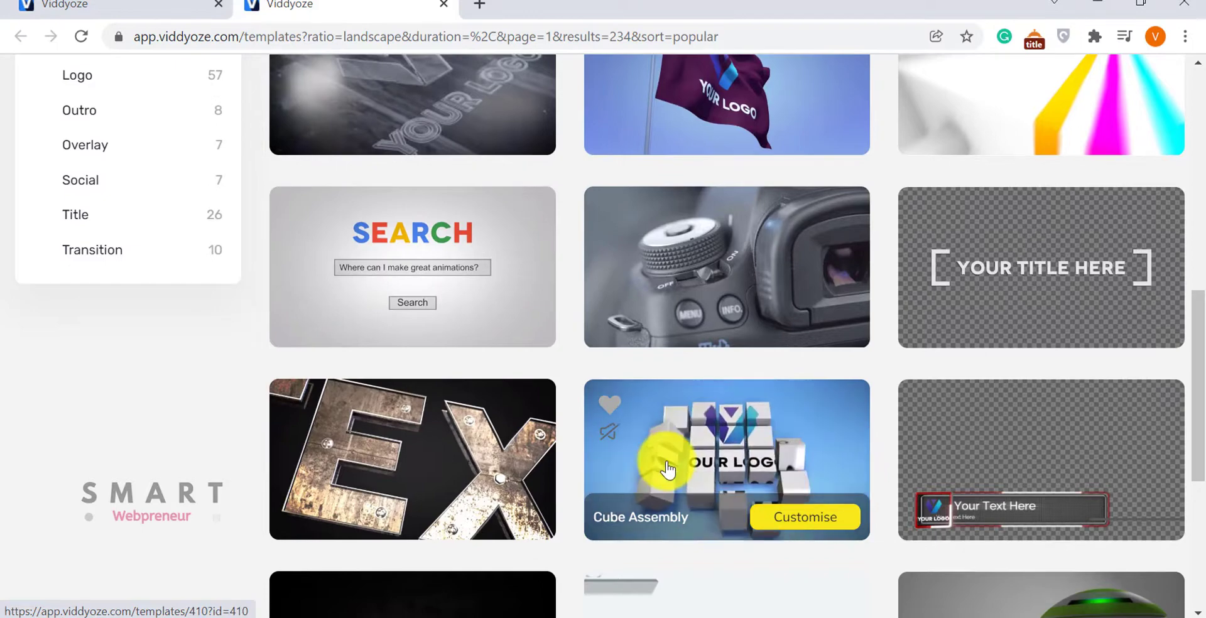
scroll(668, 468, down, 3)
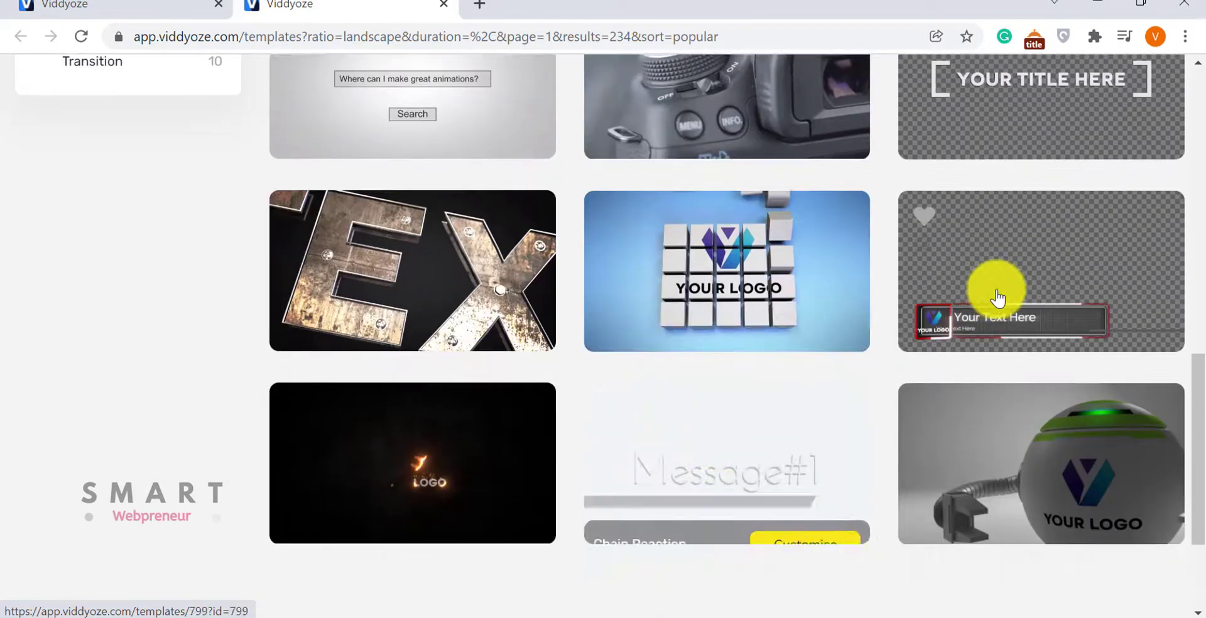
mouse_move(1000, 295)
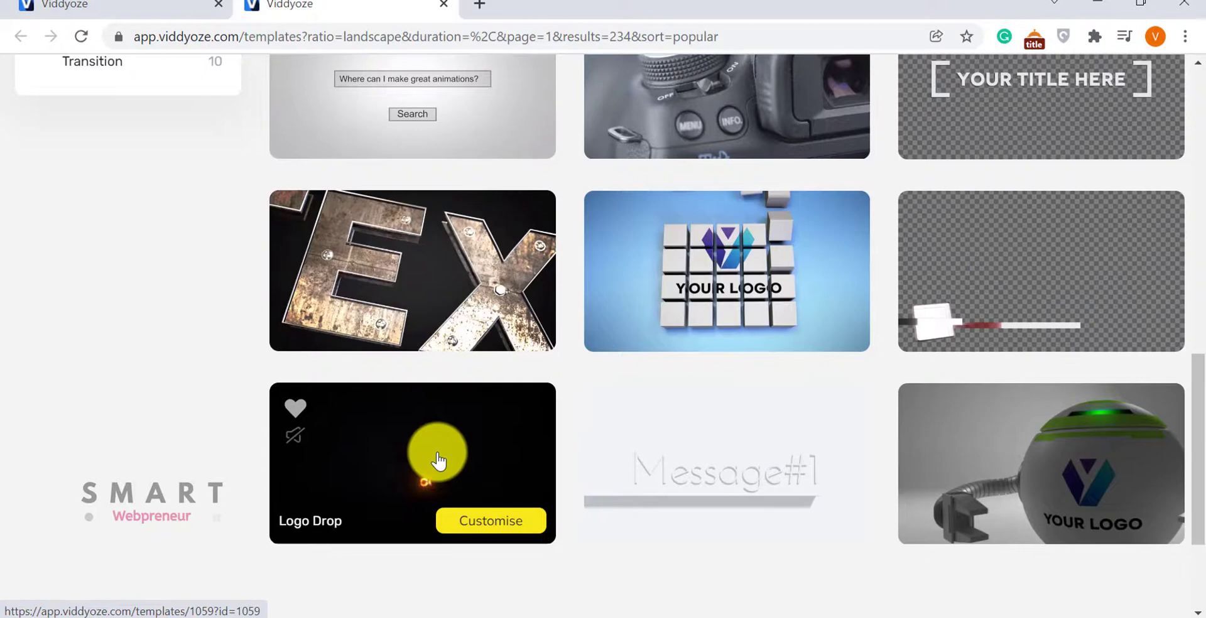
key(alt+Left)
scroll(747, 362, down, 3)
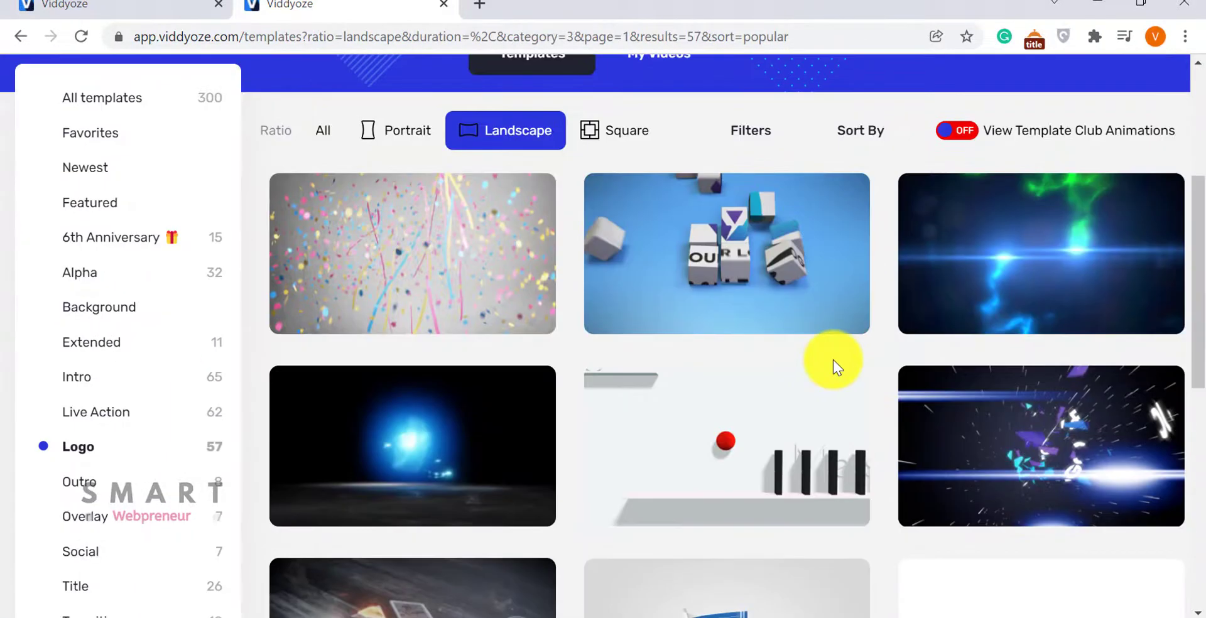
mouse_move(683, 253)
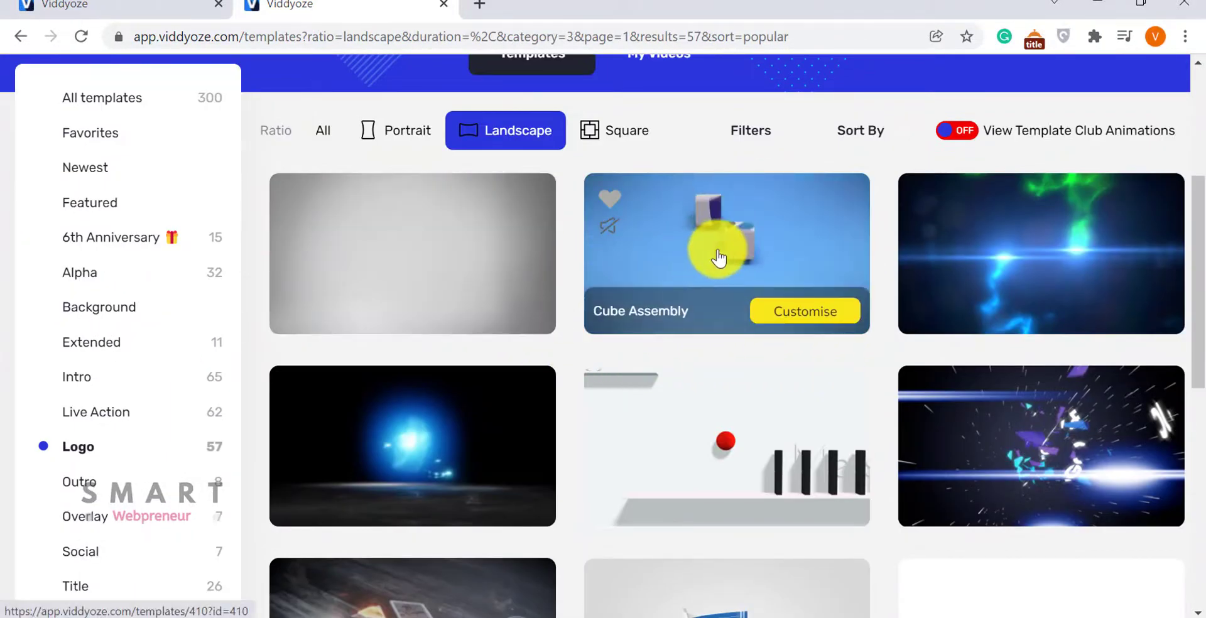
Open Cube Assembly and upload the SmartWebpreneur Logo 3 image into its Logo field.
click(767, 256)
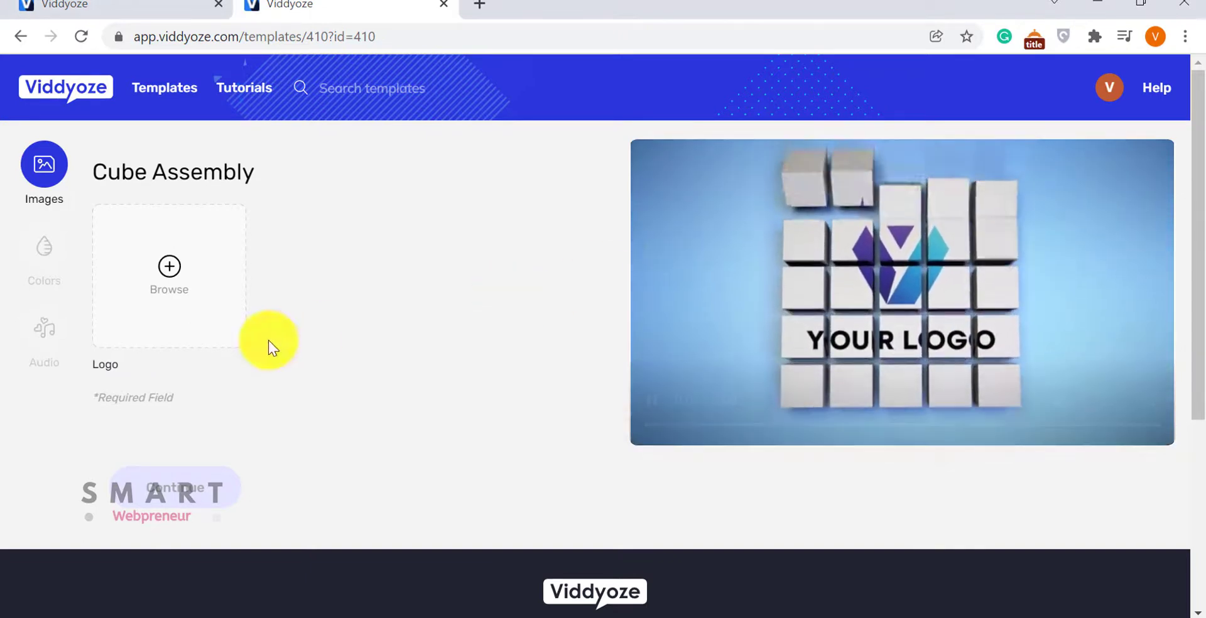
click(183, 286)
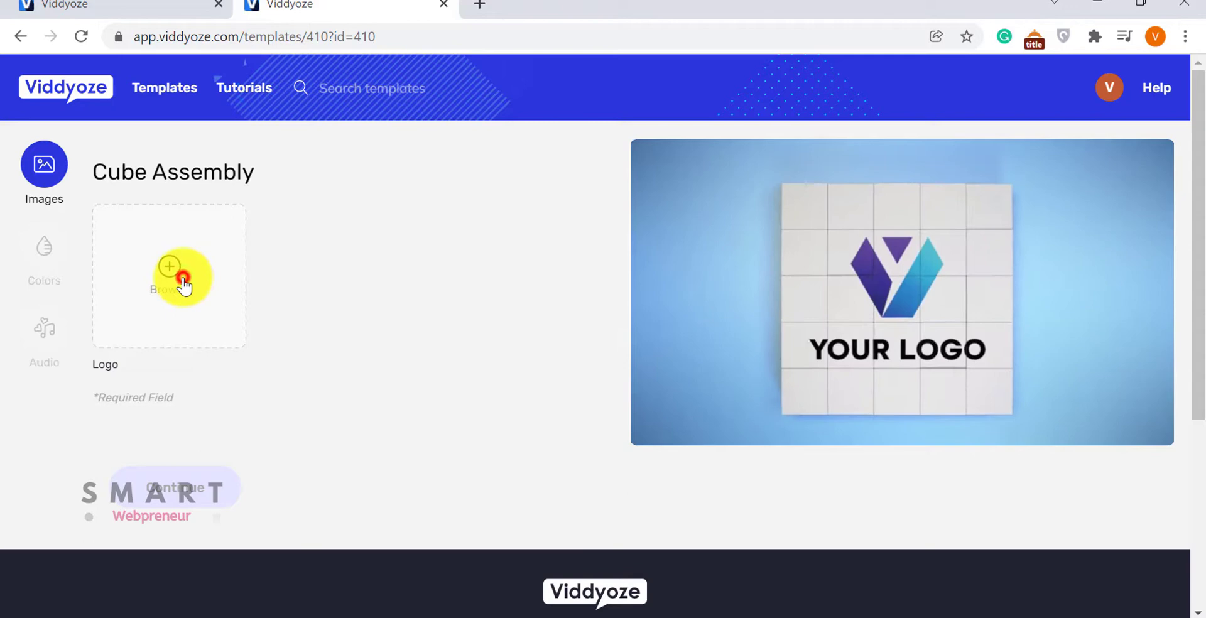
click(193, 275)
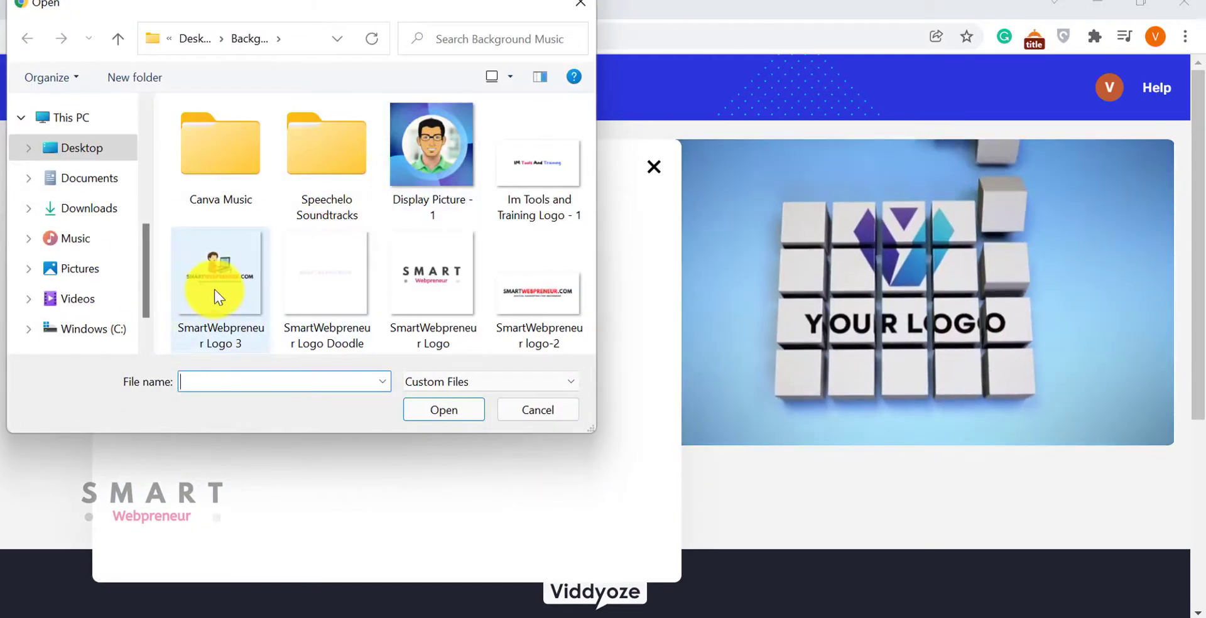
click(223, 282)
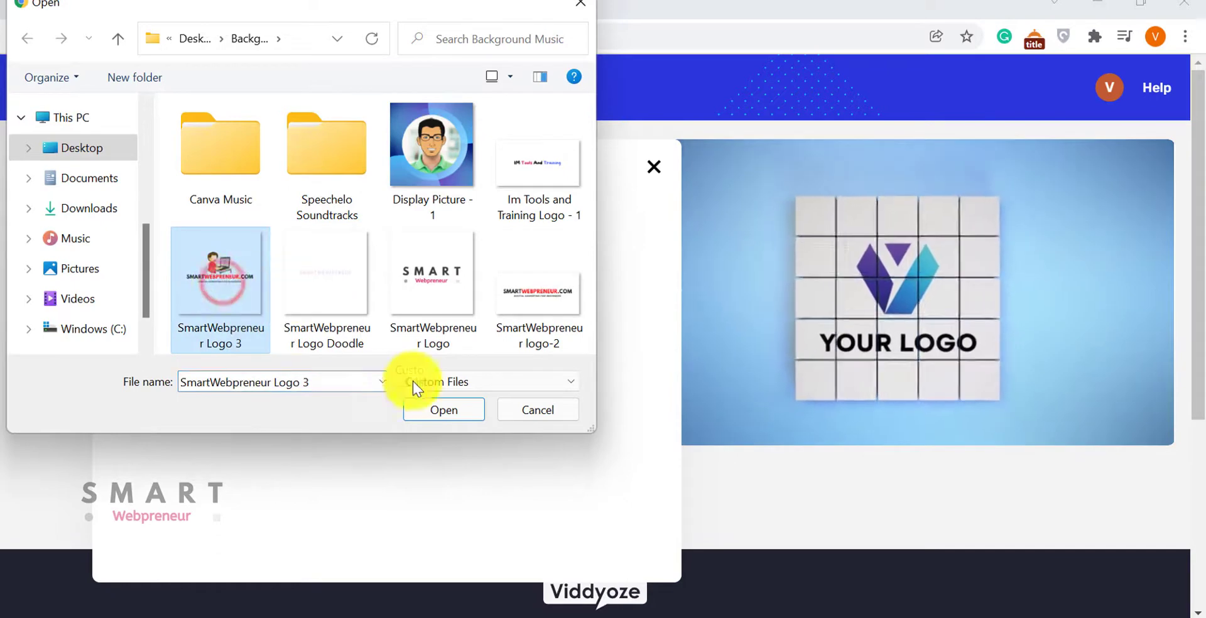
click(444, 410)
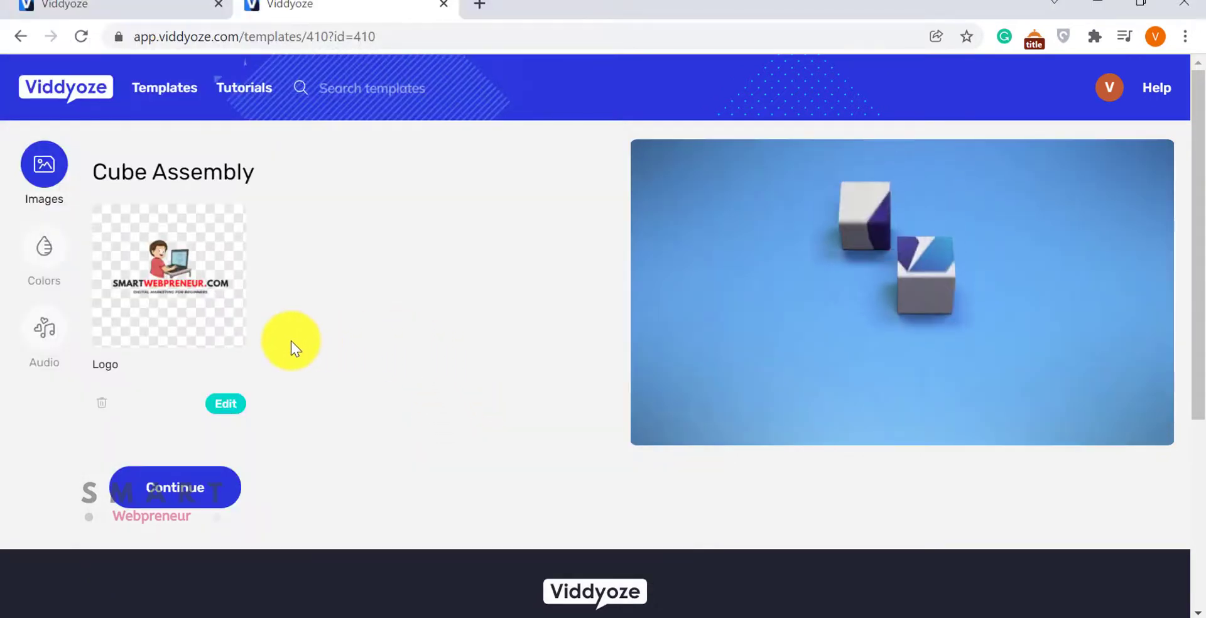
Continue past the default colours, select Default audio, and generate the Cube Assembly preview.
click(195, 490)
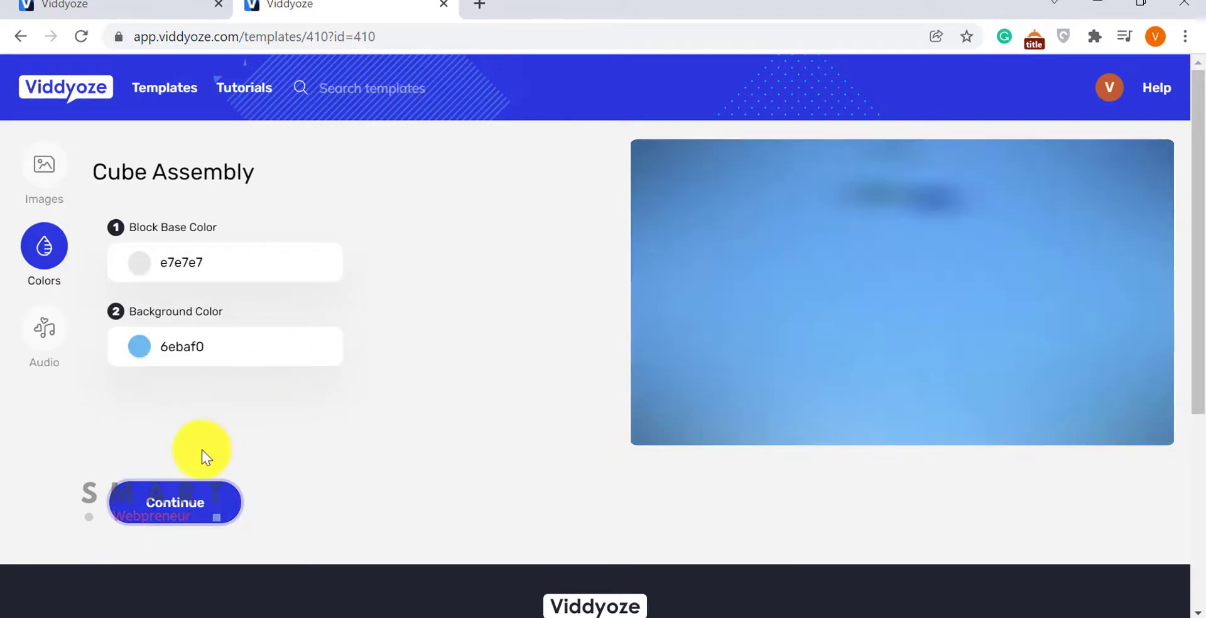
click(186, 503)
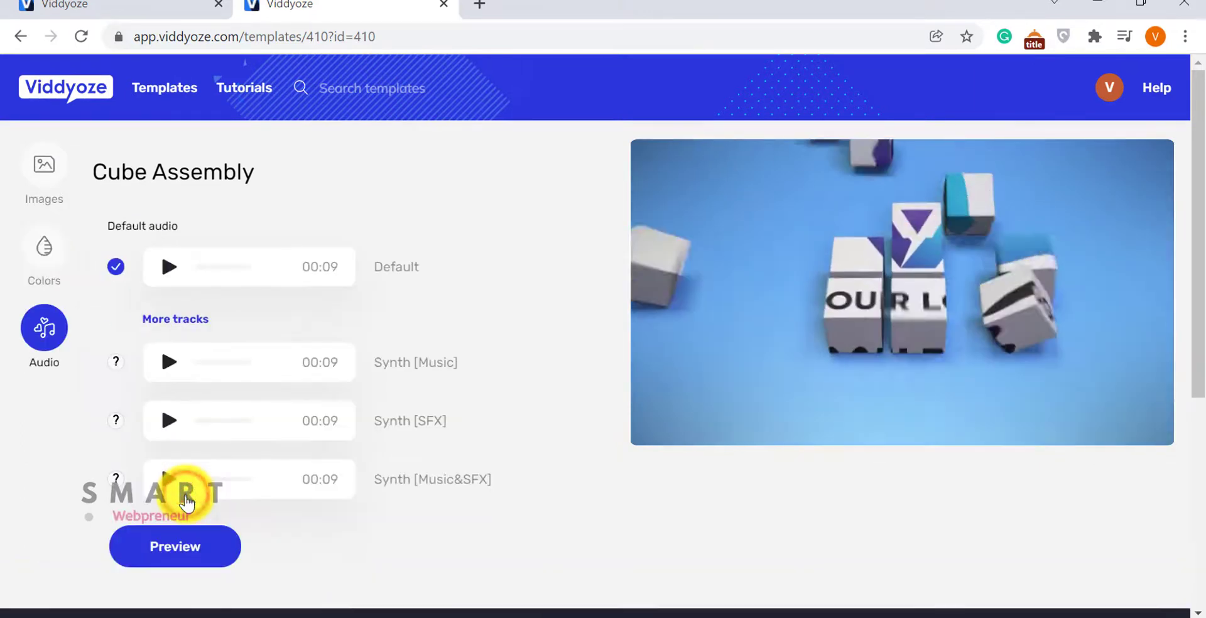
click(117, 267)
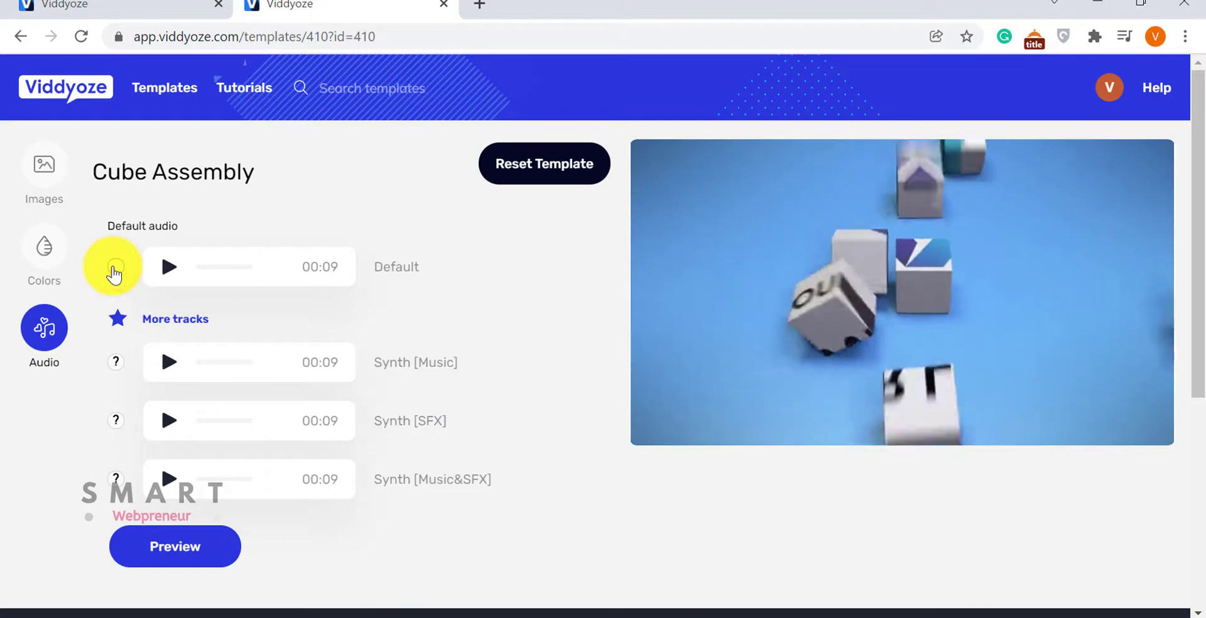
click(114, 267)
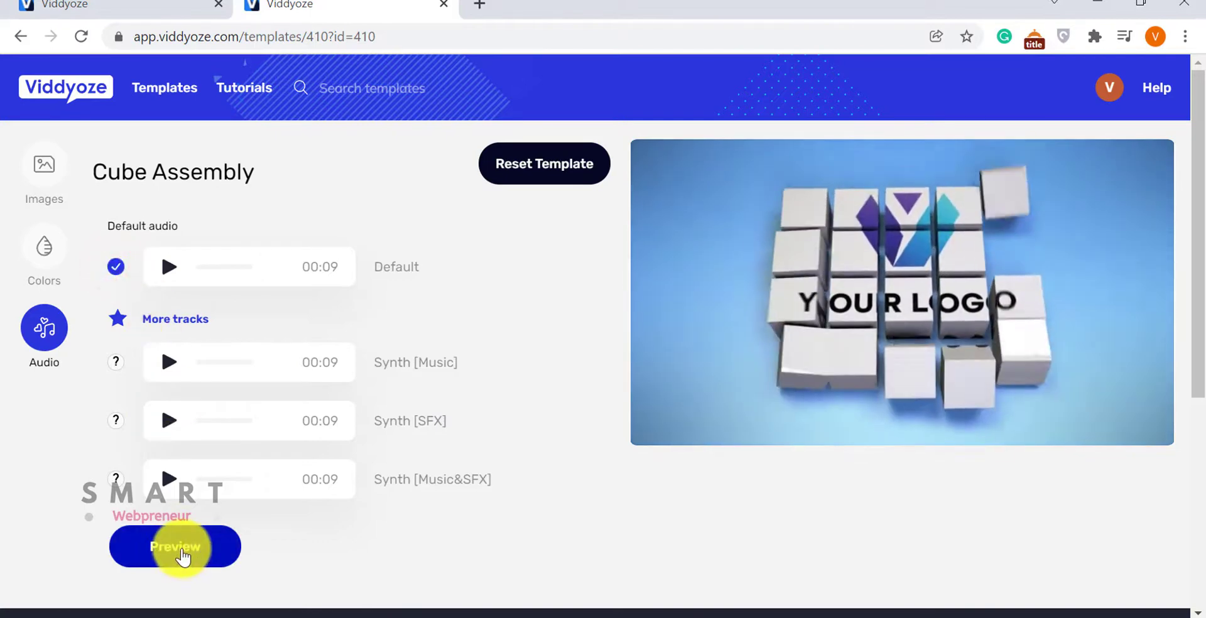
click(181, 550)
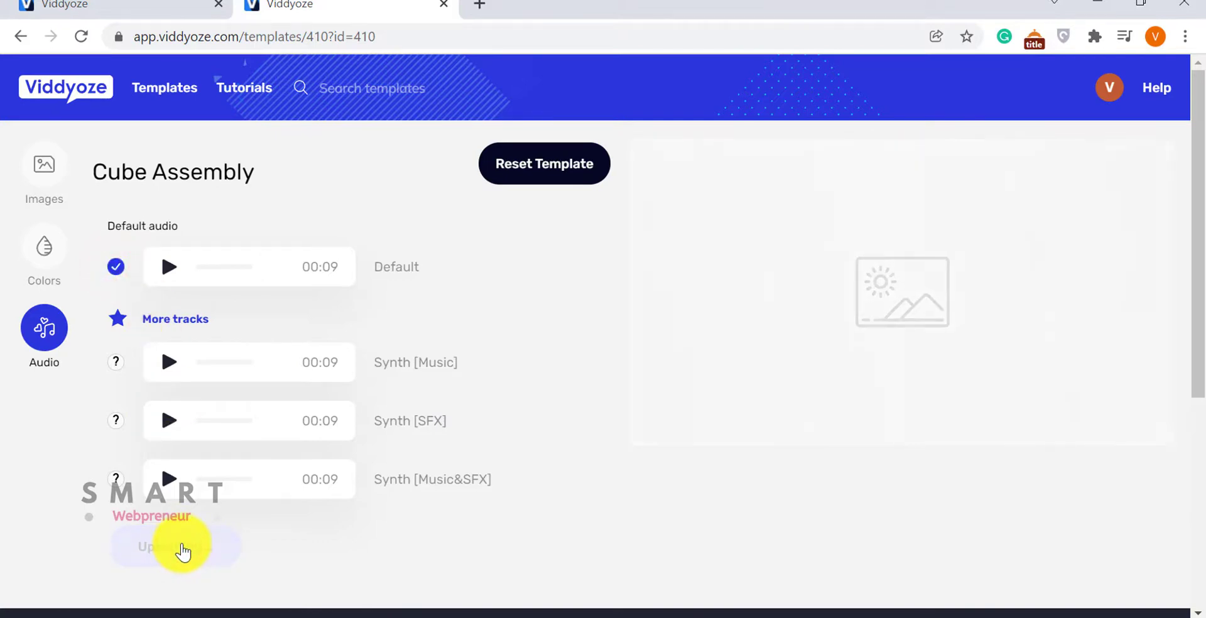
scroll(308, 491, down, 1)
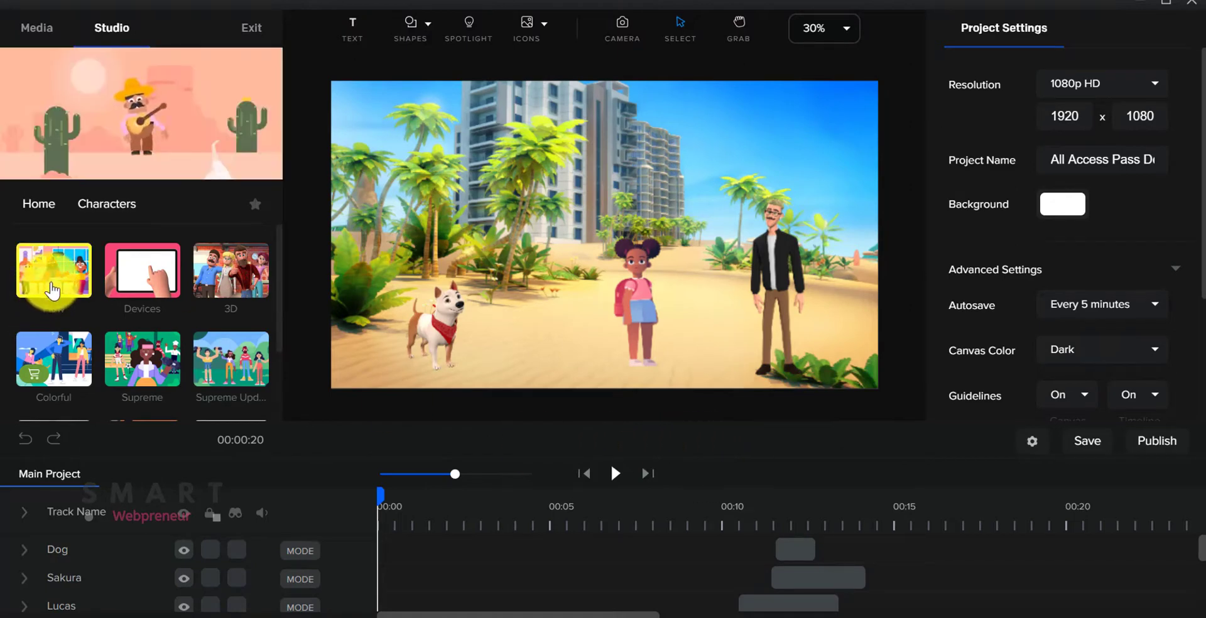
scroll(57, 314, down, 2)
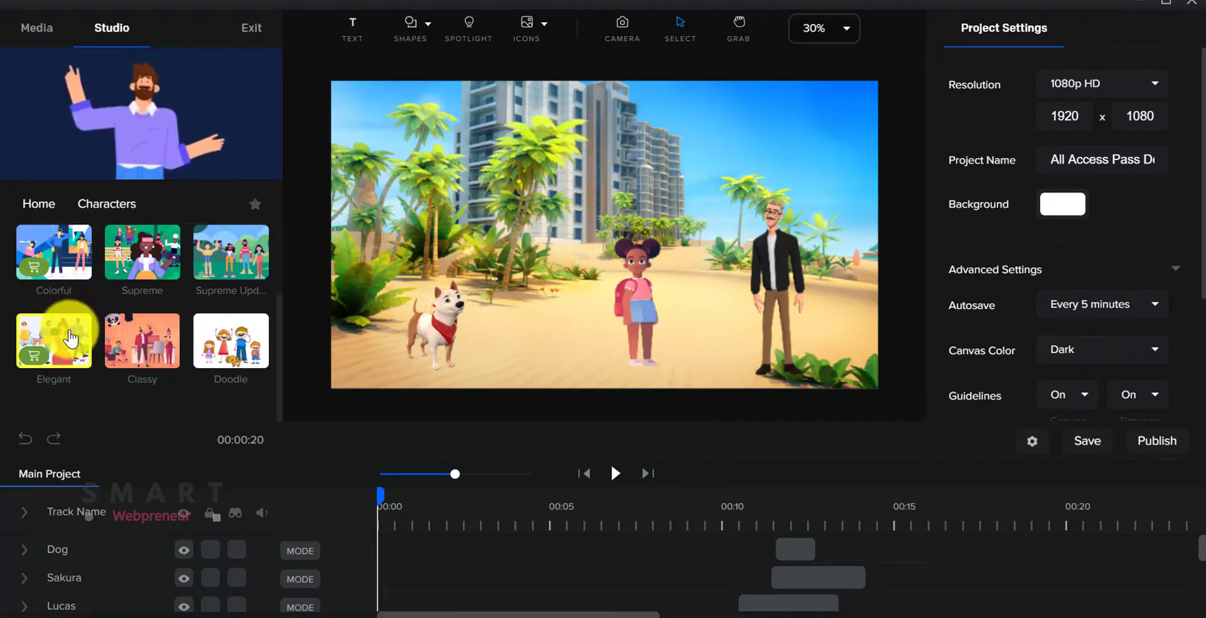
scroll(56, 283, up, 2)
click(35, 208)
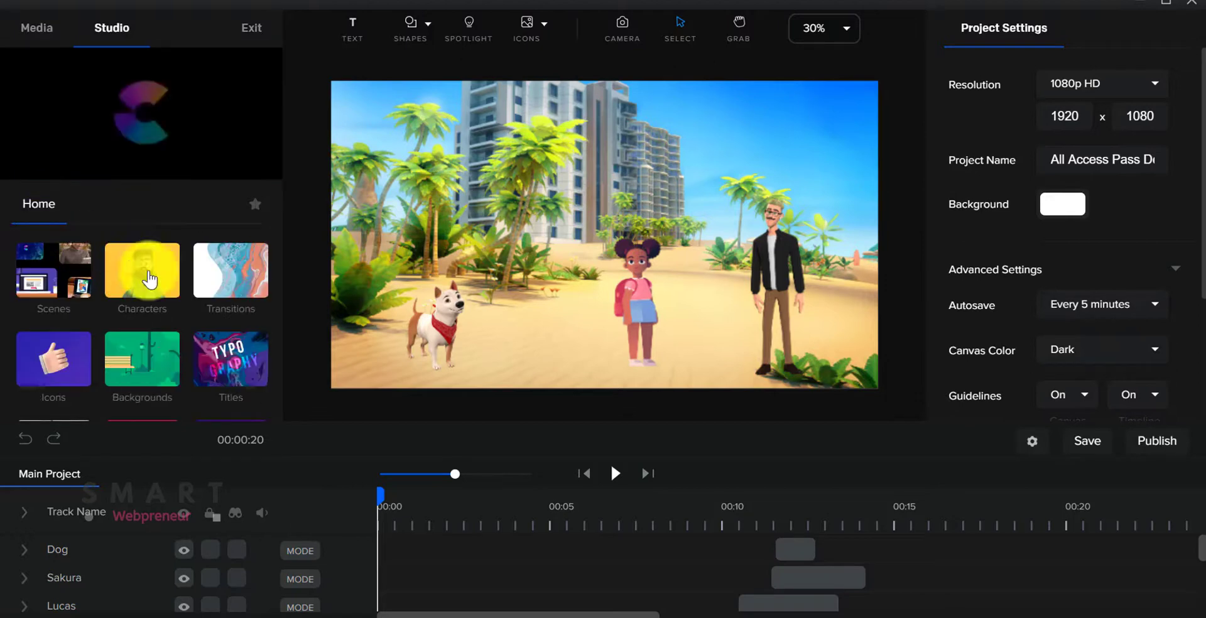
scroll(225, 286, down, 2)
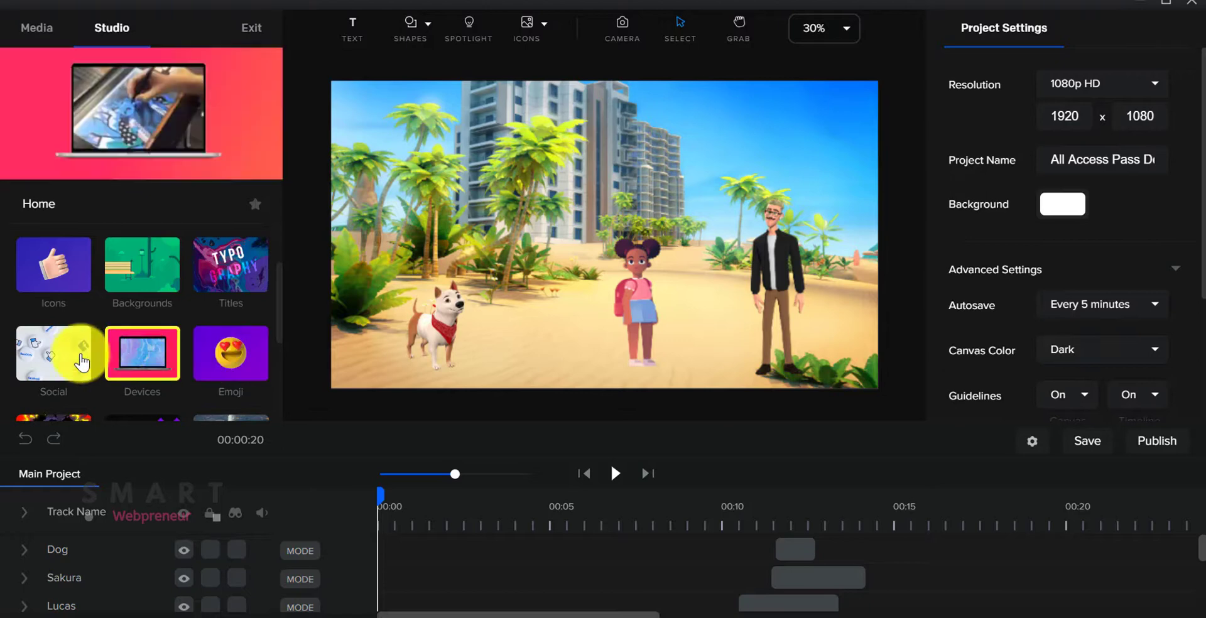
scroll(75, 363, down, 3)
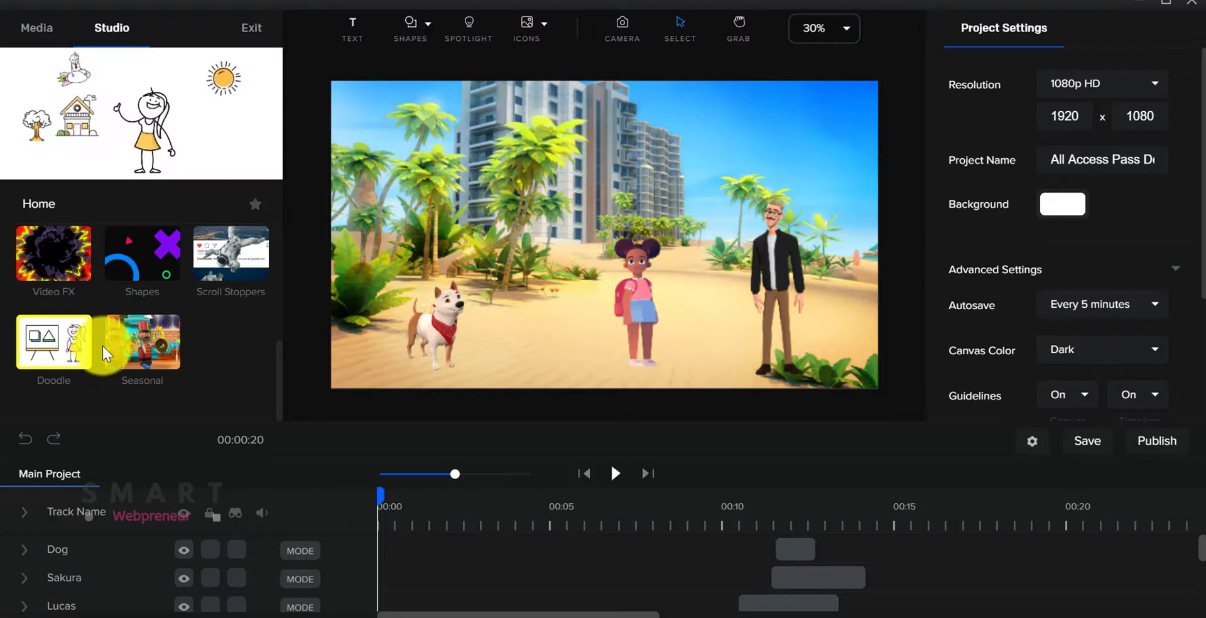
scroll(103, 354, up, 3)
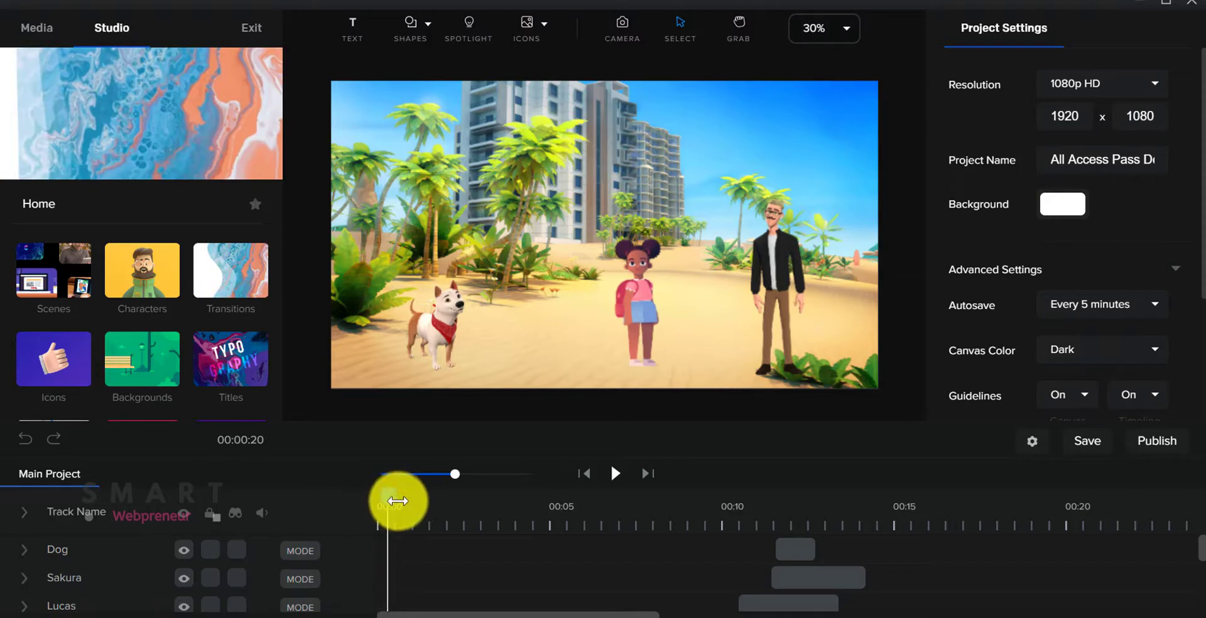
drag(440, 498, 463, 506)
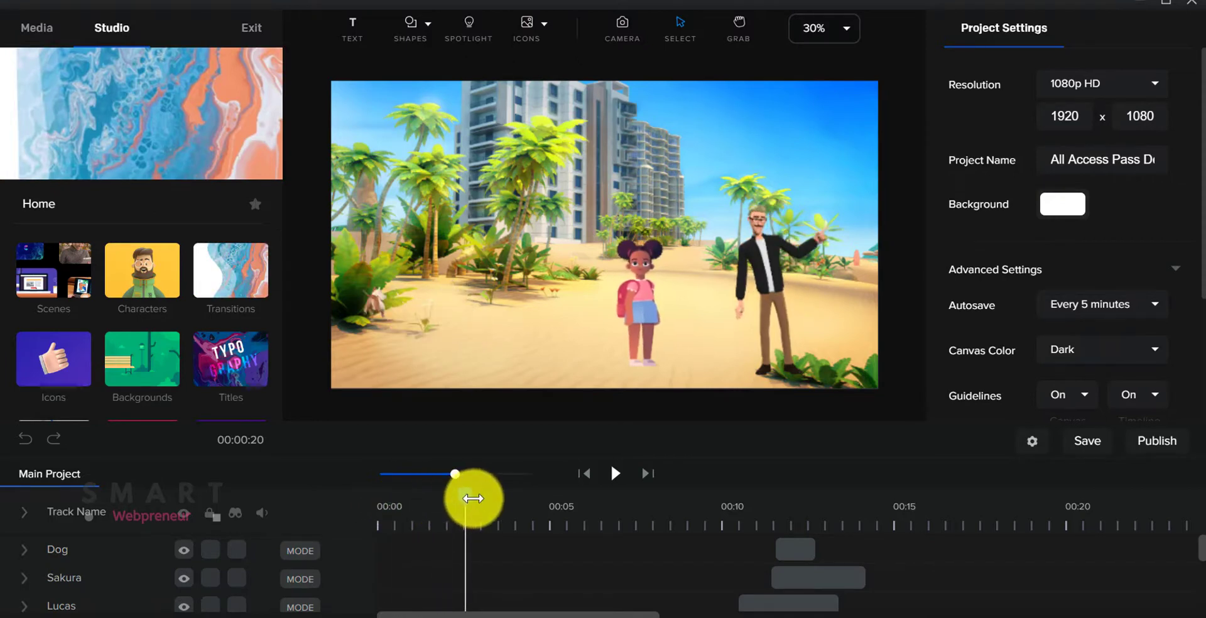
drag(473, 499, 689, 501)
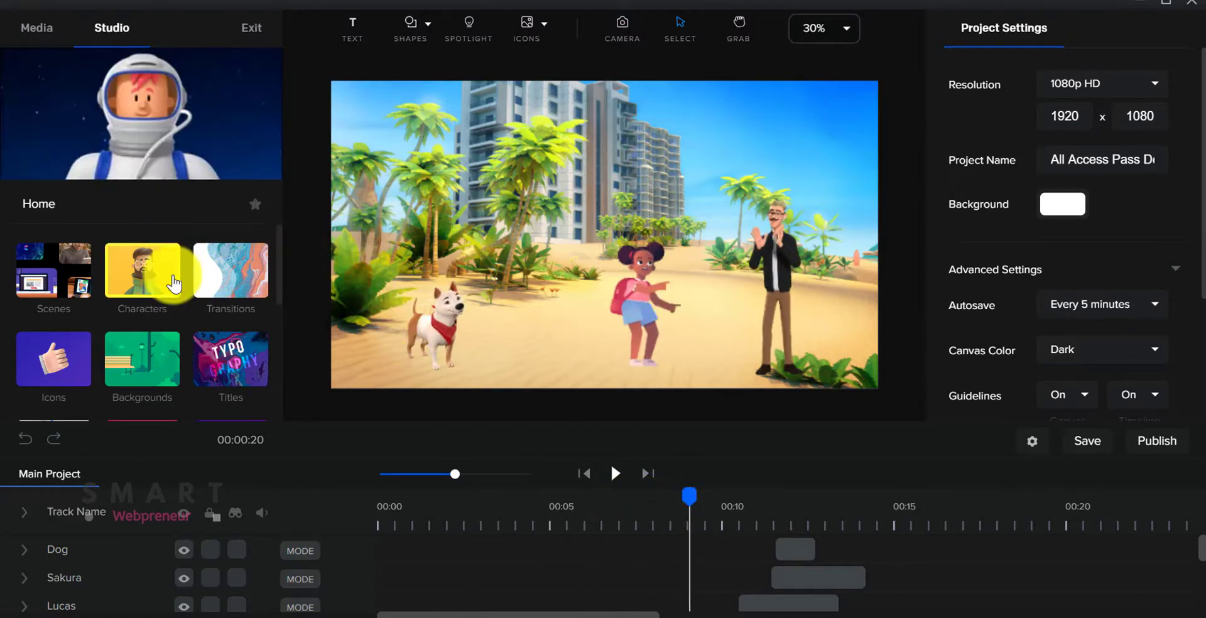
Place the Tom character from the Characters library onto the canvas and shrink him to 83%.
click(137, 277)
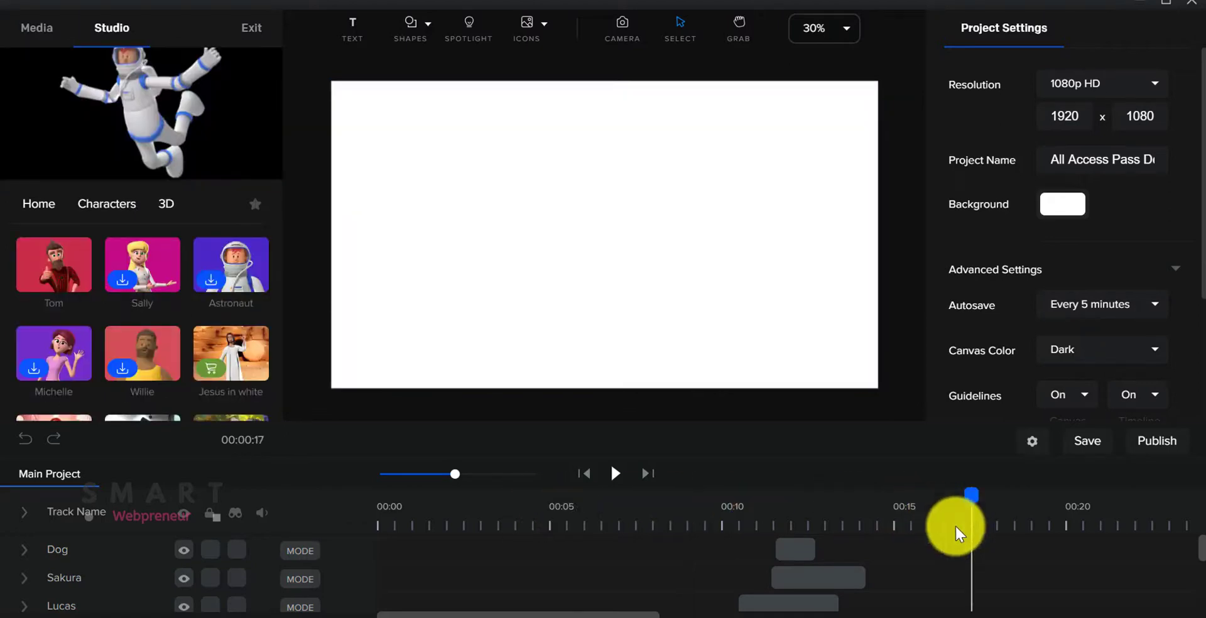
mouse_move(640, 614)
mouse_down()
mouse_move(692, 615)
mouse_move(646, 613)
mouse_up()
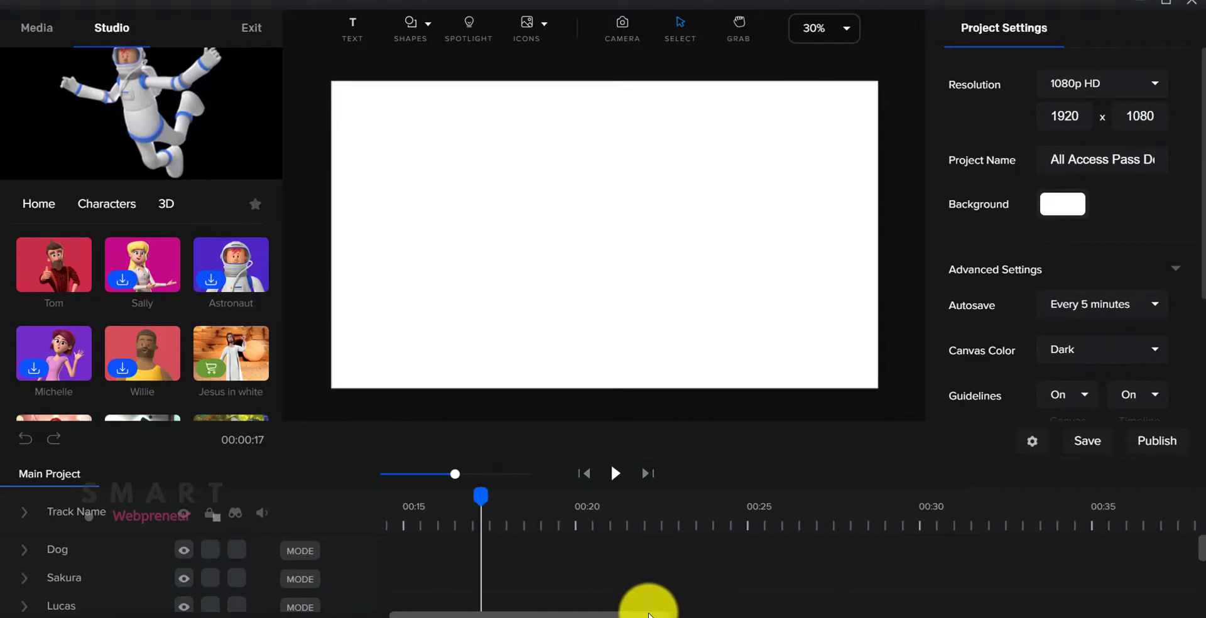
click(60, 275)
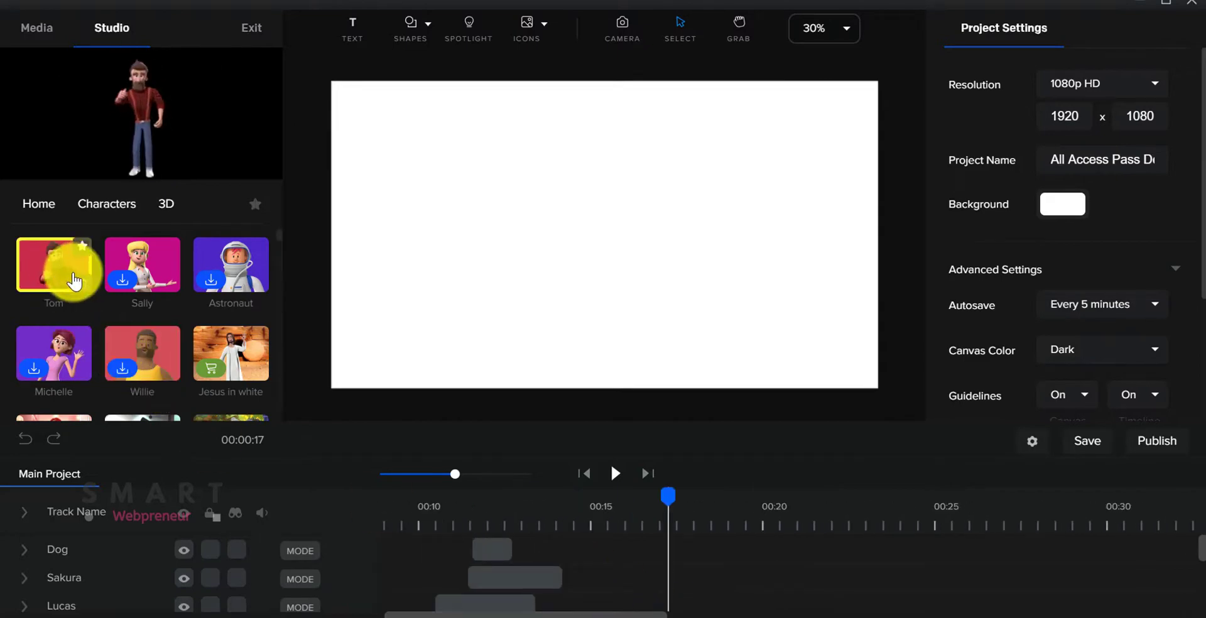
drag(73, 280, 506, 215)
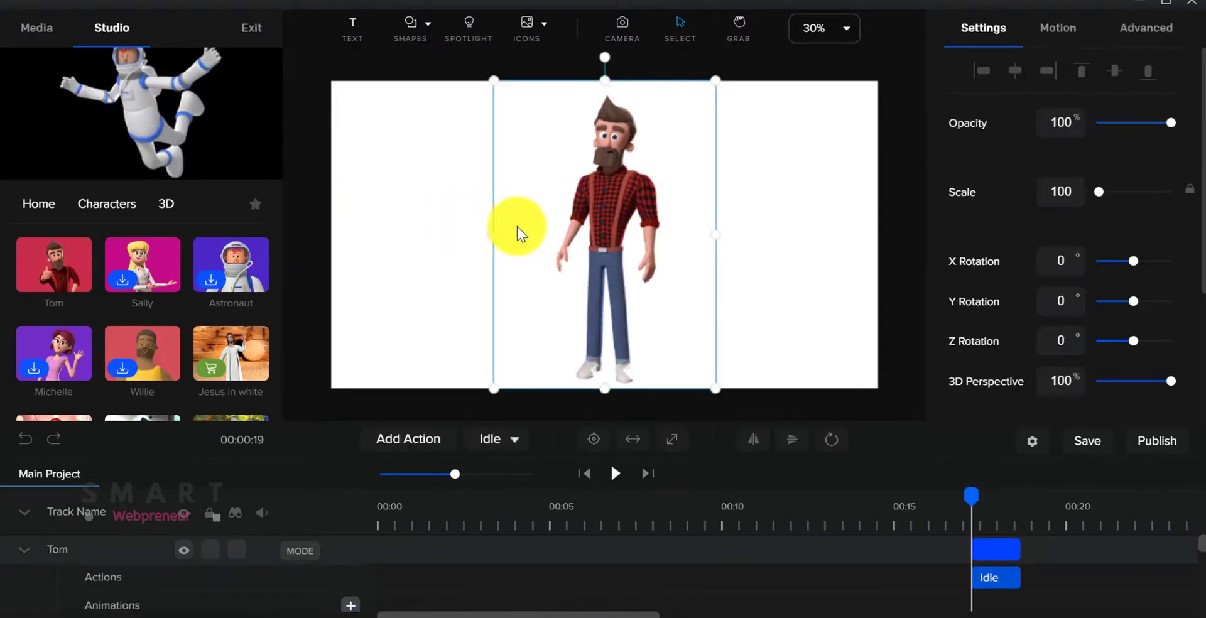
drag(718, 79, 680, 133)
click(583, 263)
click(583, 264)
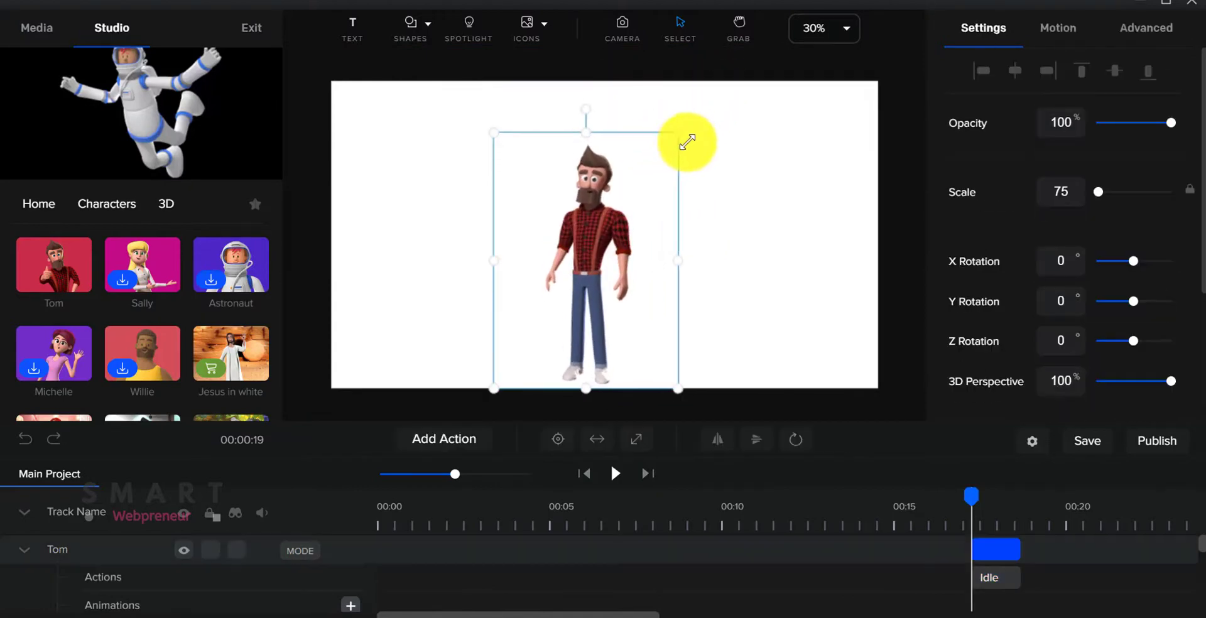
Give Tom the Pointing action, then the Selfie action, previewing the scene after each.
click(450, 451)
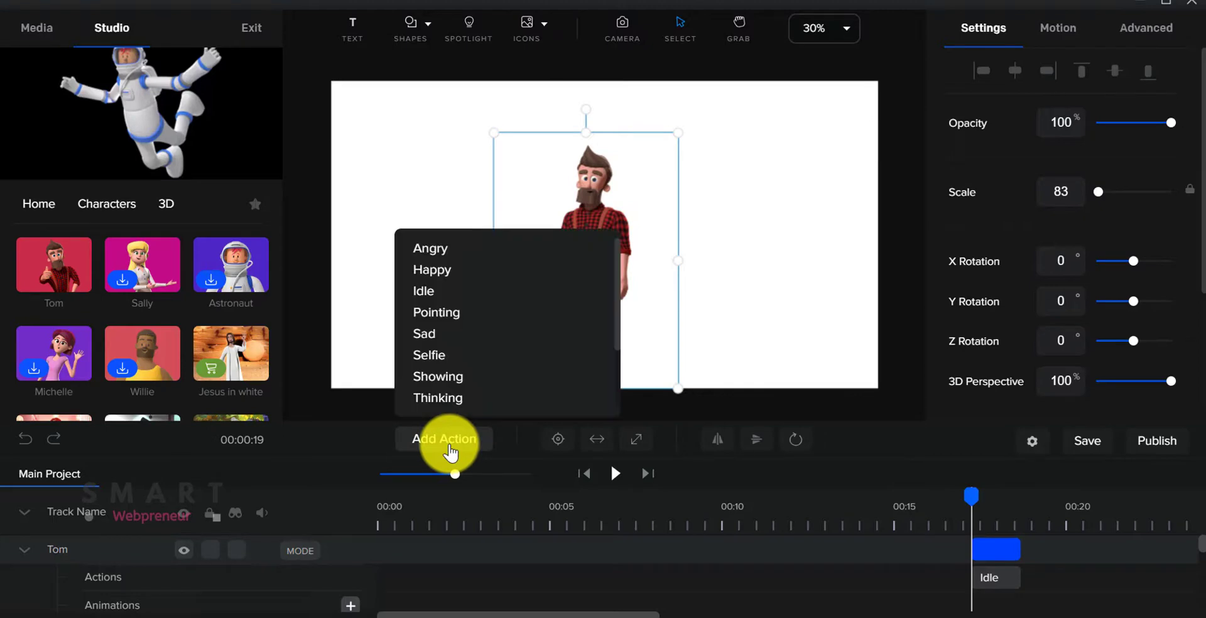
click(443, 313)
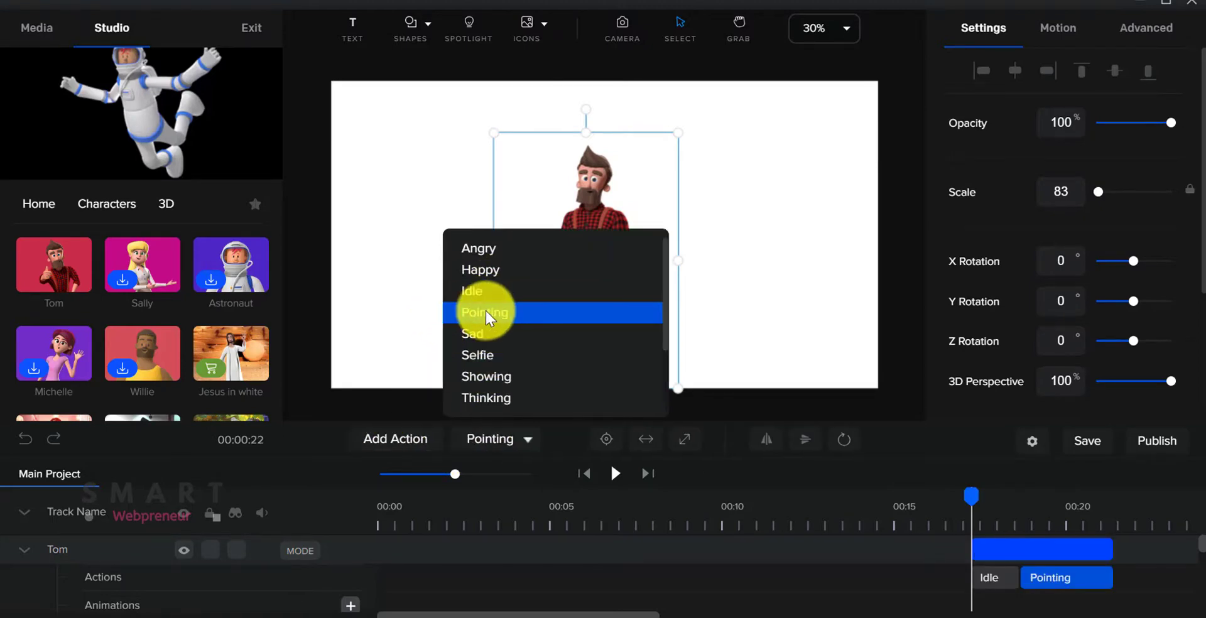
click(504, 308)
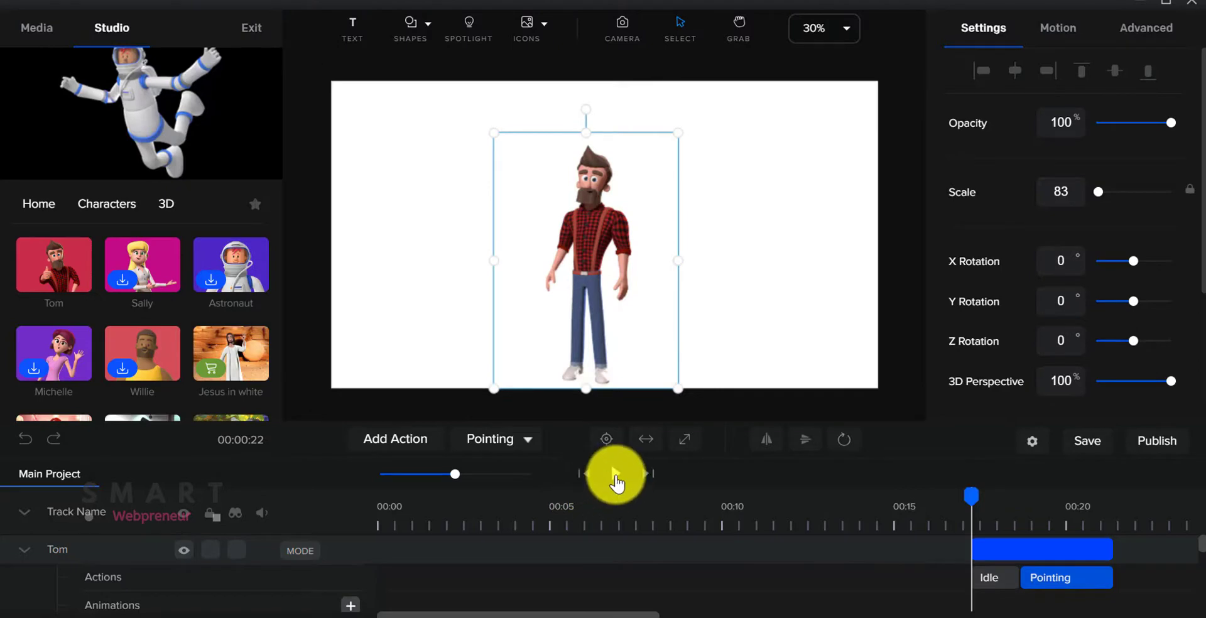
click(615, 475)
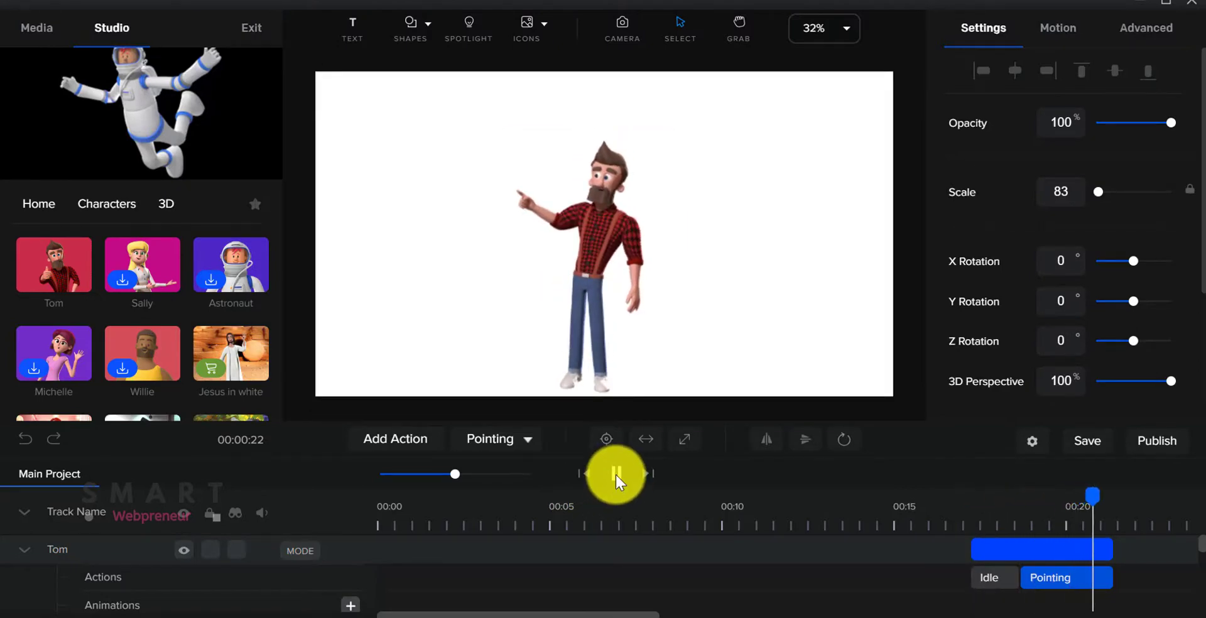
click(616, 474)
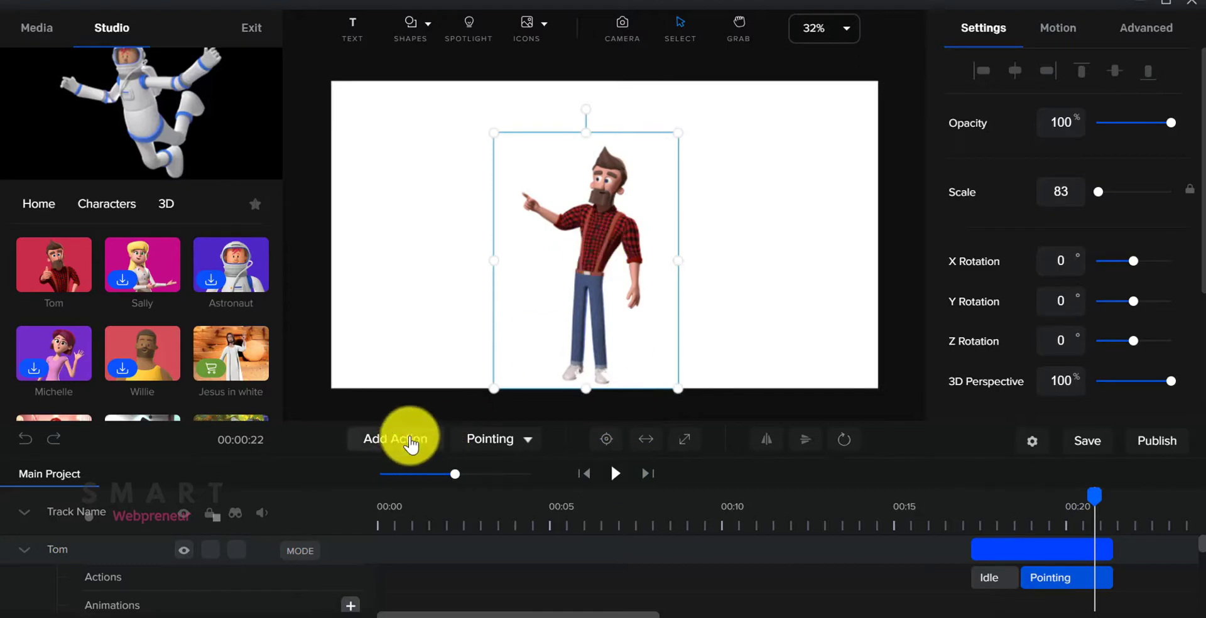
click(409, 442)
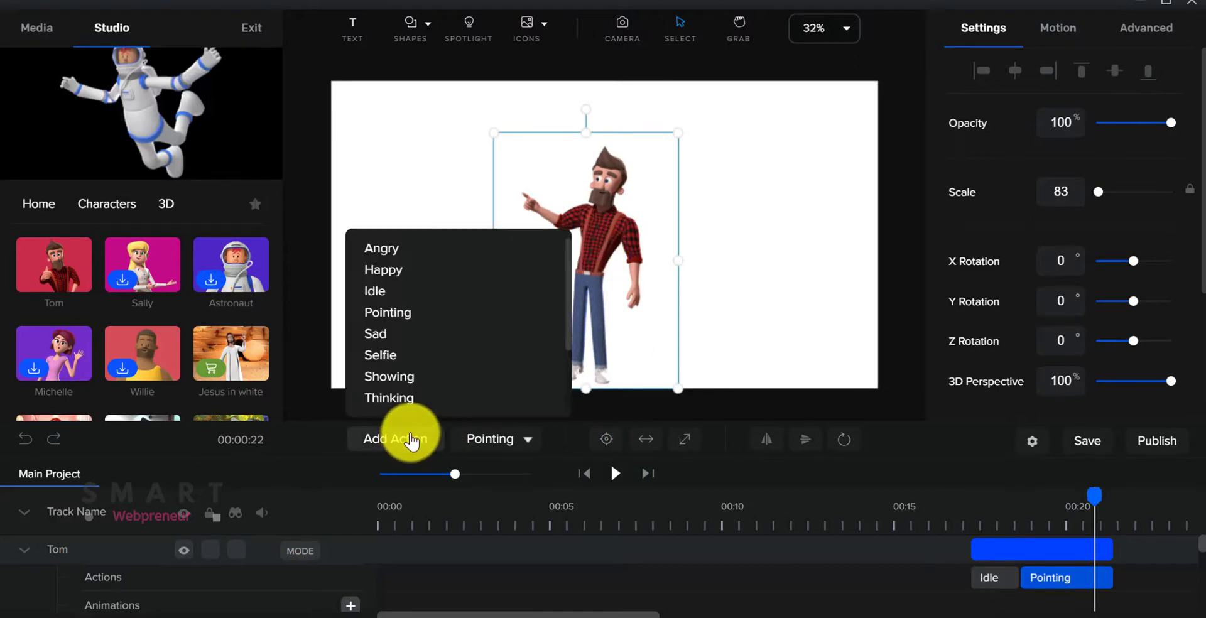
click(404, 357)
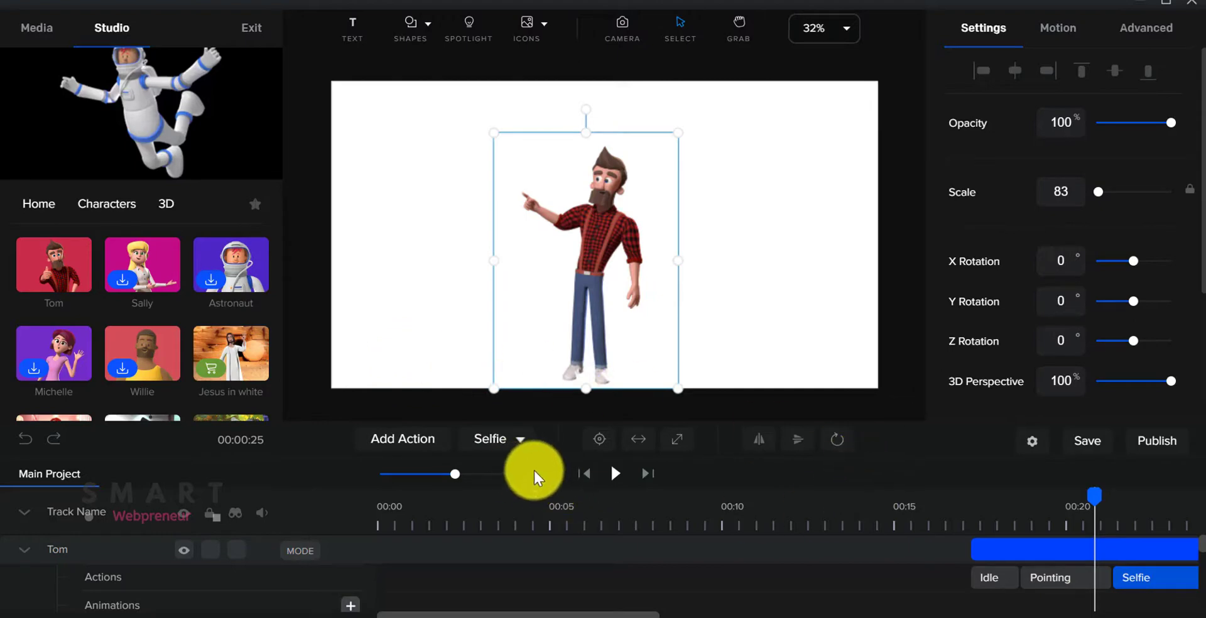
click(615, 473)
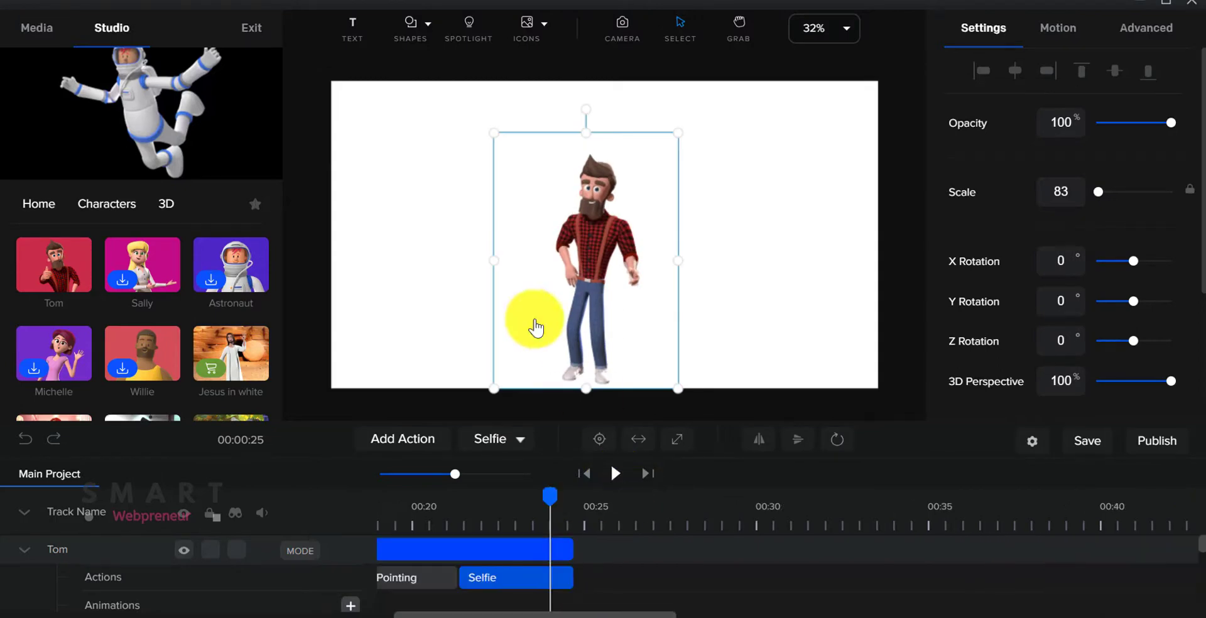
Move Tom to the right side of the canvas and shrink him slightly more.
drag(573, 286, 744, 284)
click(560, 254)
click(733, 216)
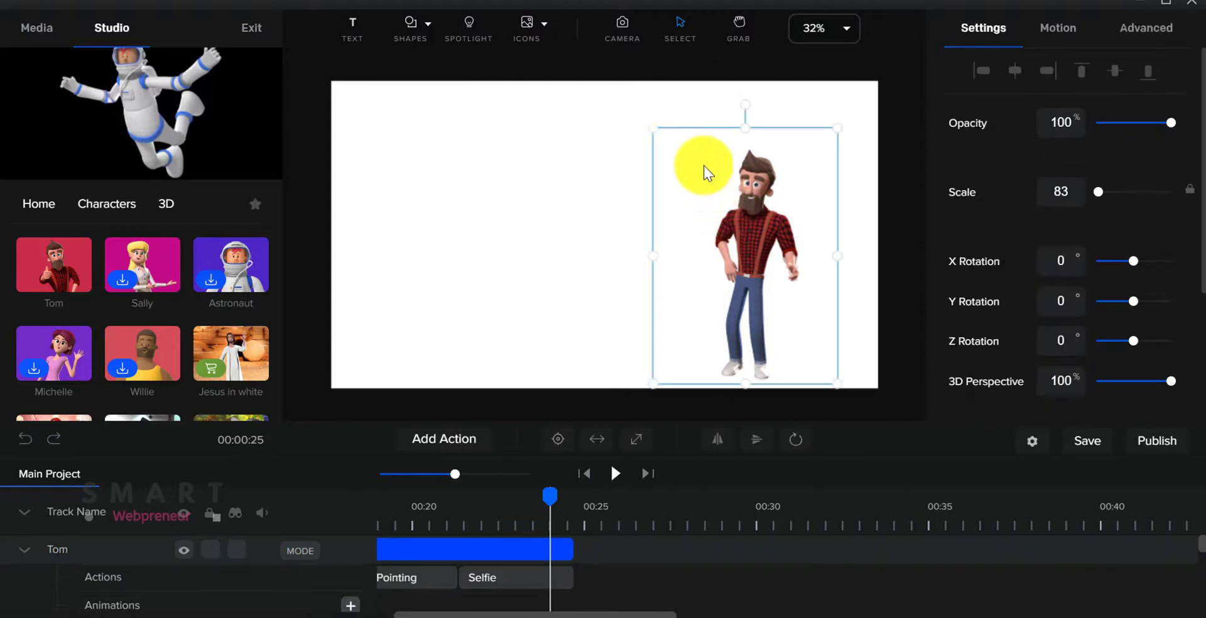
drag(652, 132, 682, 169)
Add the Clock icon from the 3D icons collection to the canvas's top-left corner.
click(312, 284)
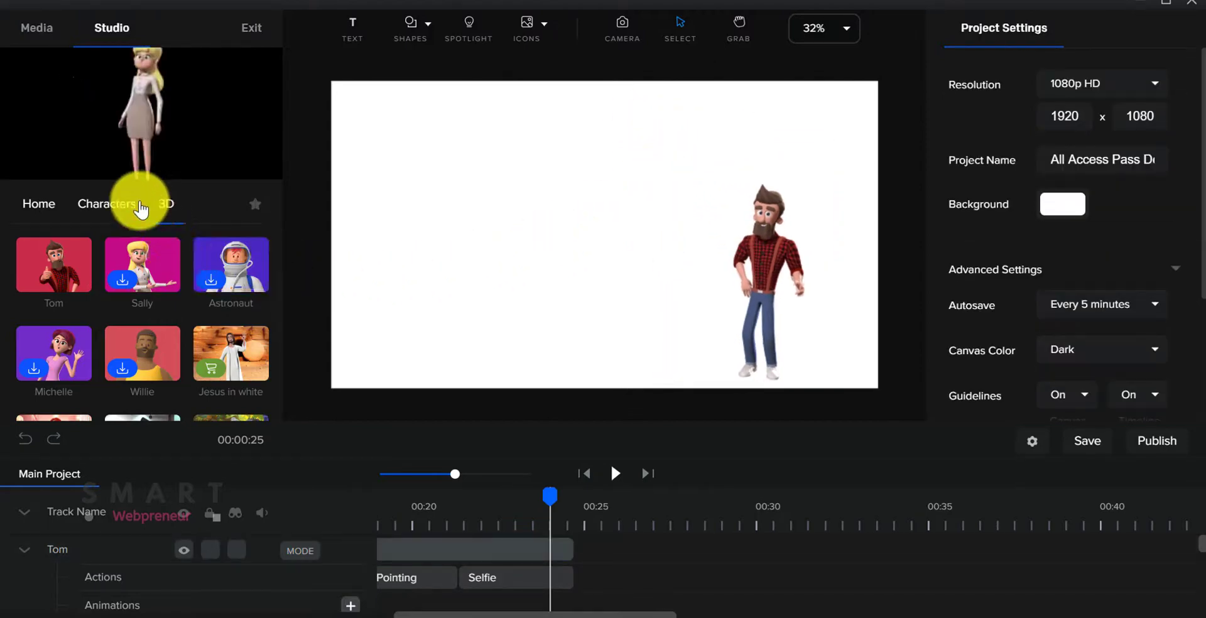
click(157, 204)
click(36, 271)
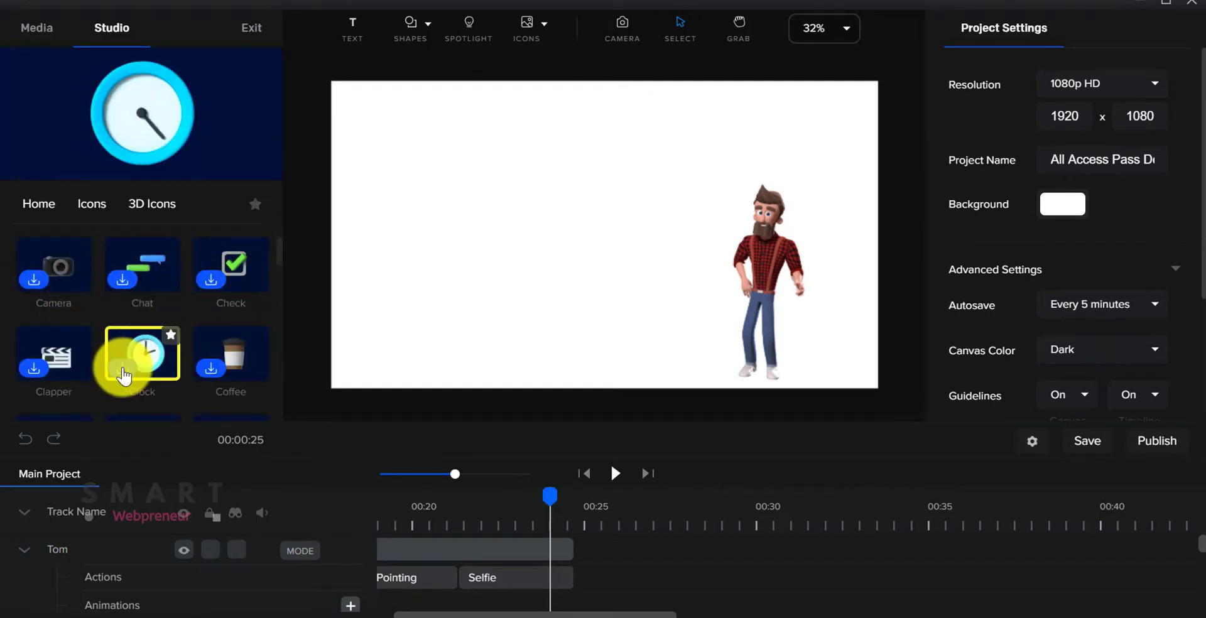
click(126, 370)
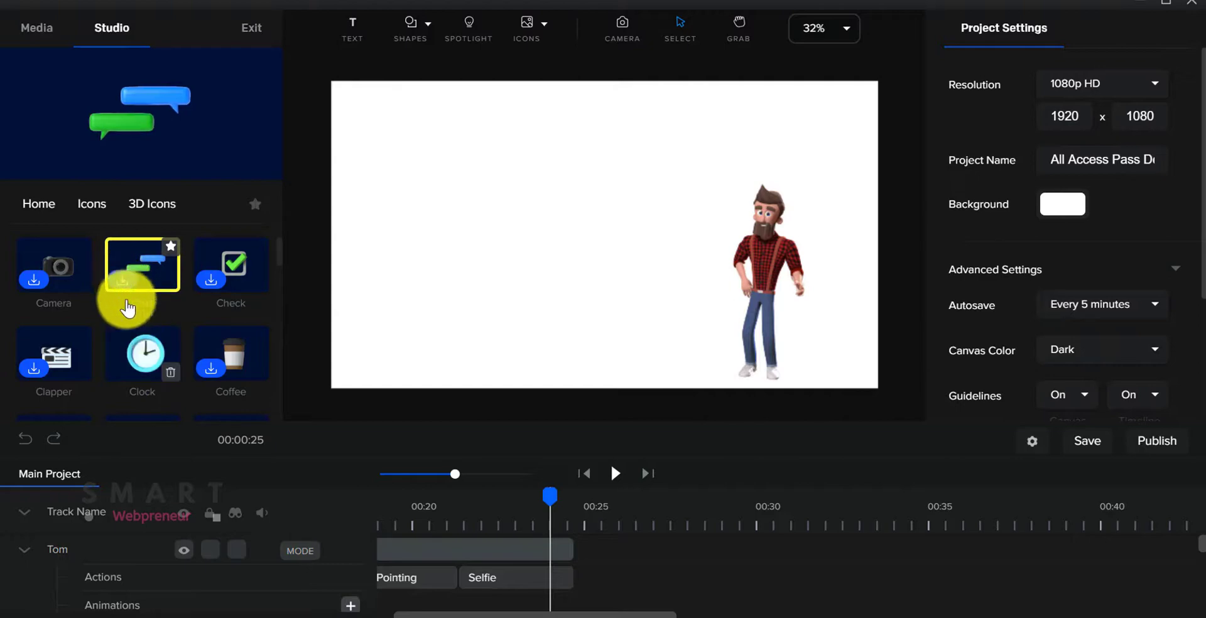
drag(137, 357, 503, 207)
drag(609, 236, 412, 148)
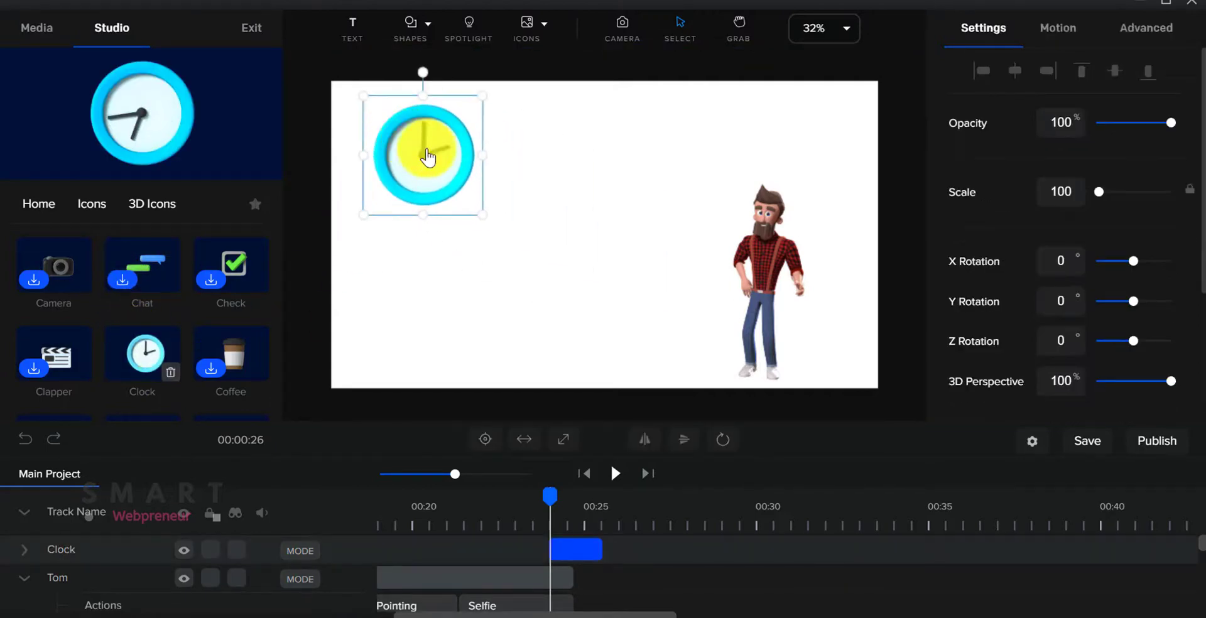
Shift the Clock clip earlier on the timeline and replay the scene from 00:25.
click(453, 192)
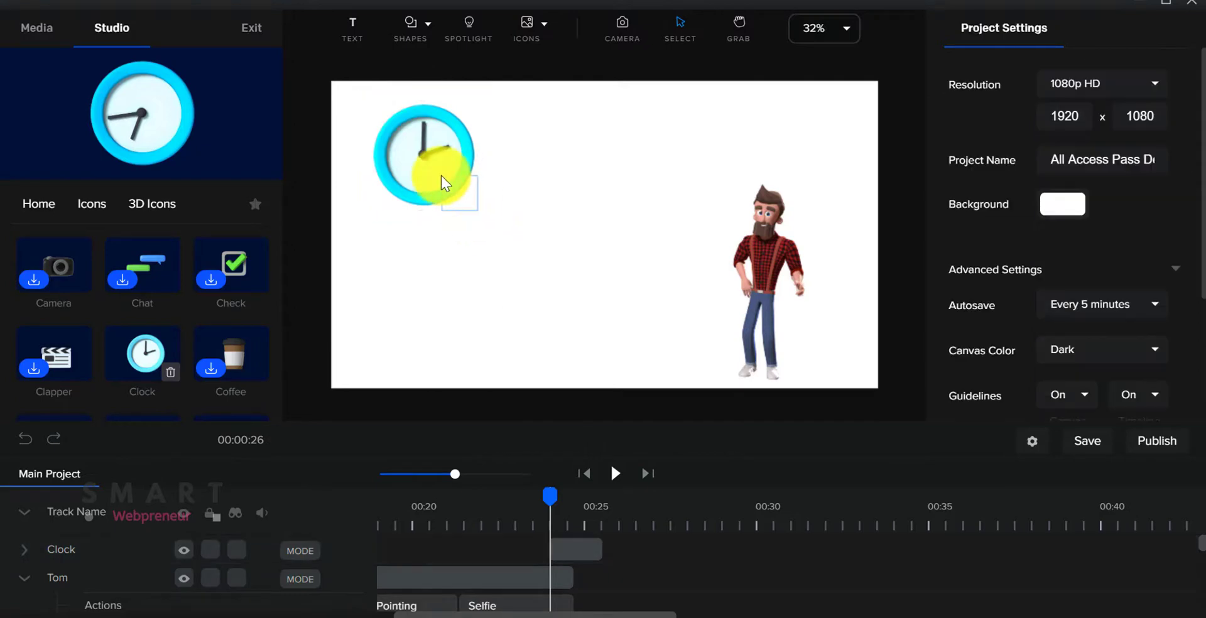
click(398, 157)
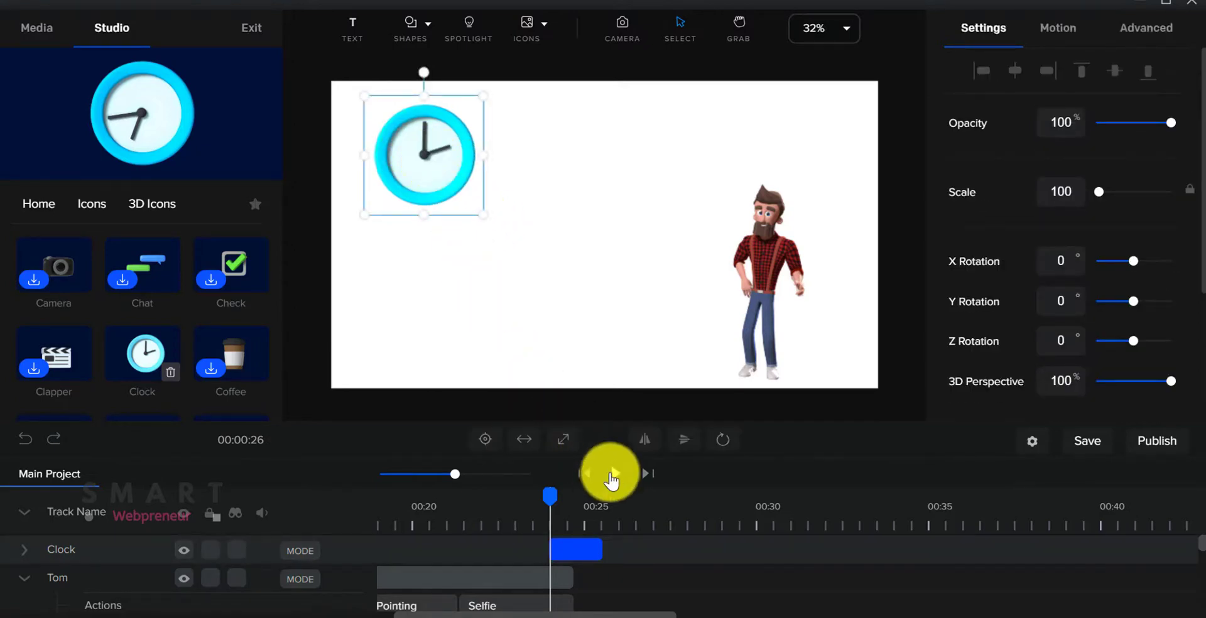
click(611, 476)
click(612, 474)
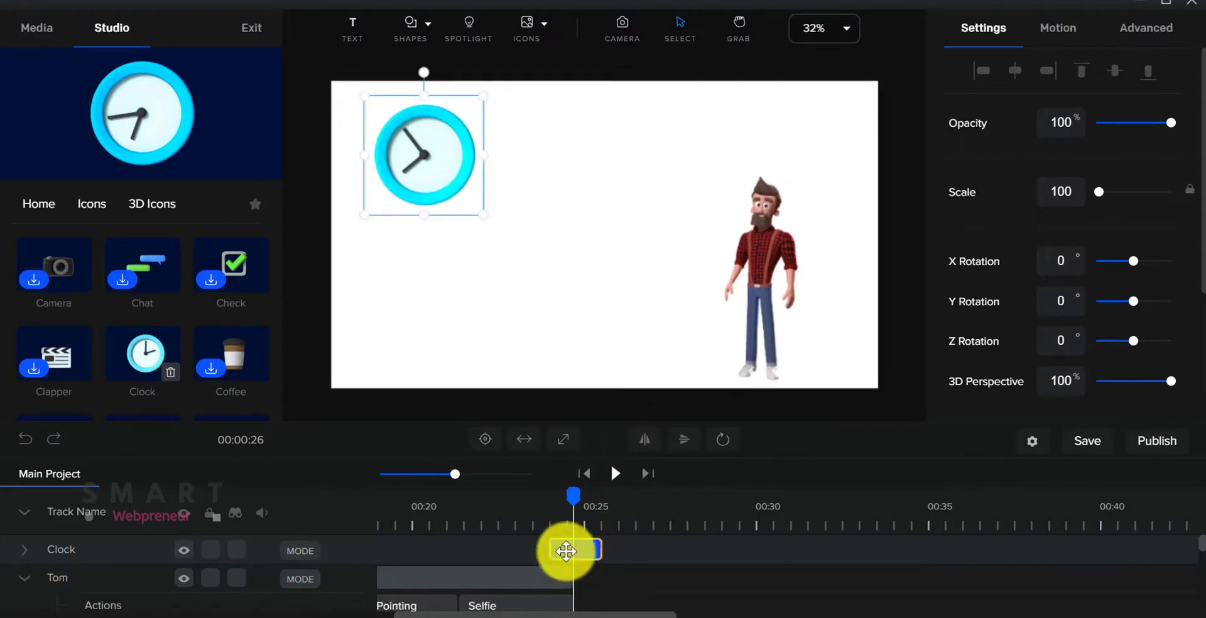
drag(566, 551, 535, 548)
click(506, 519)
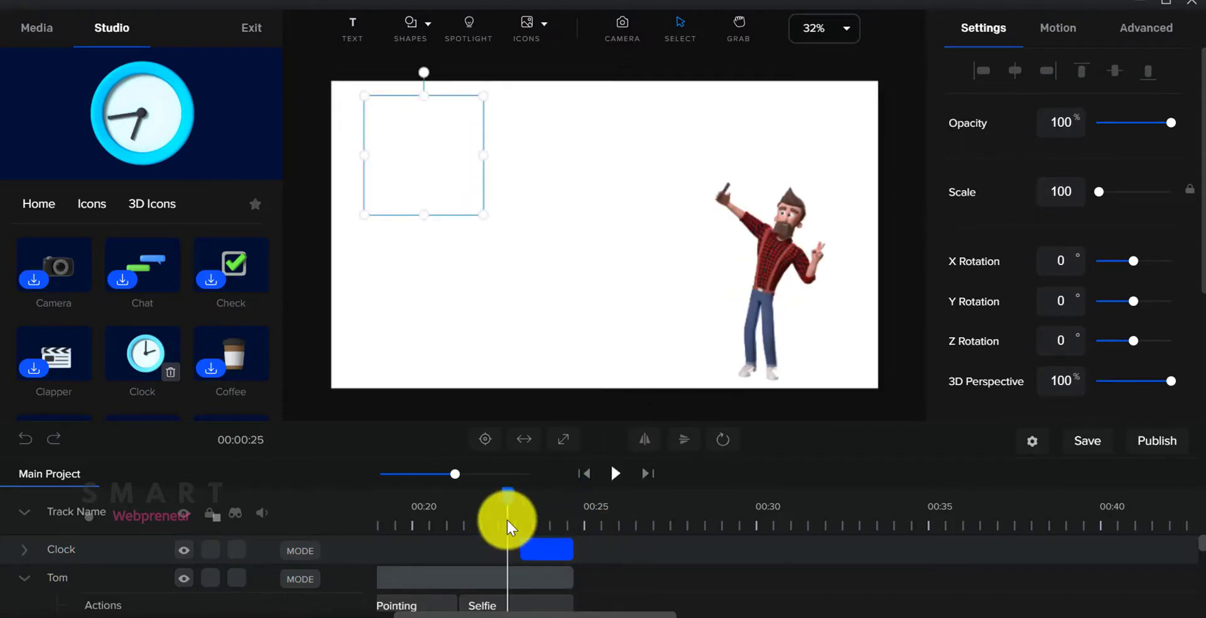
click(616, 474)
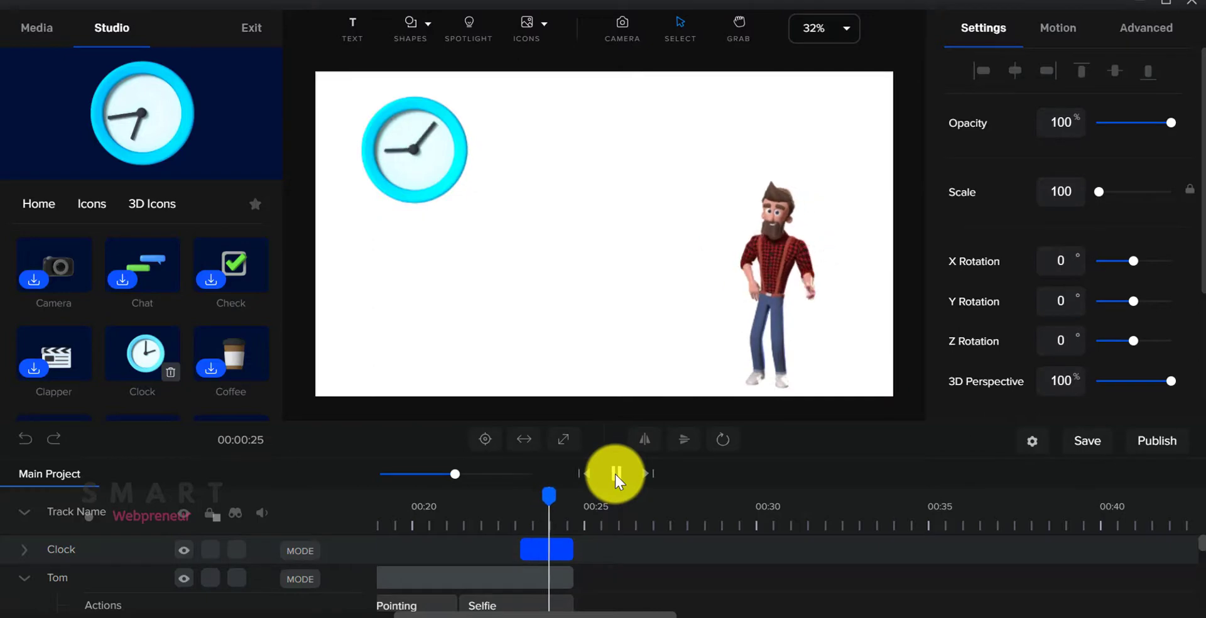
click(616, 474)
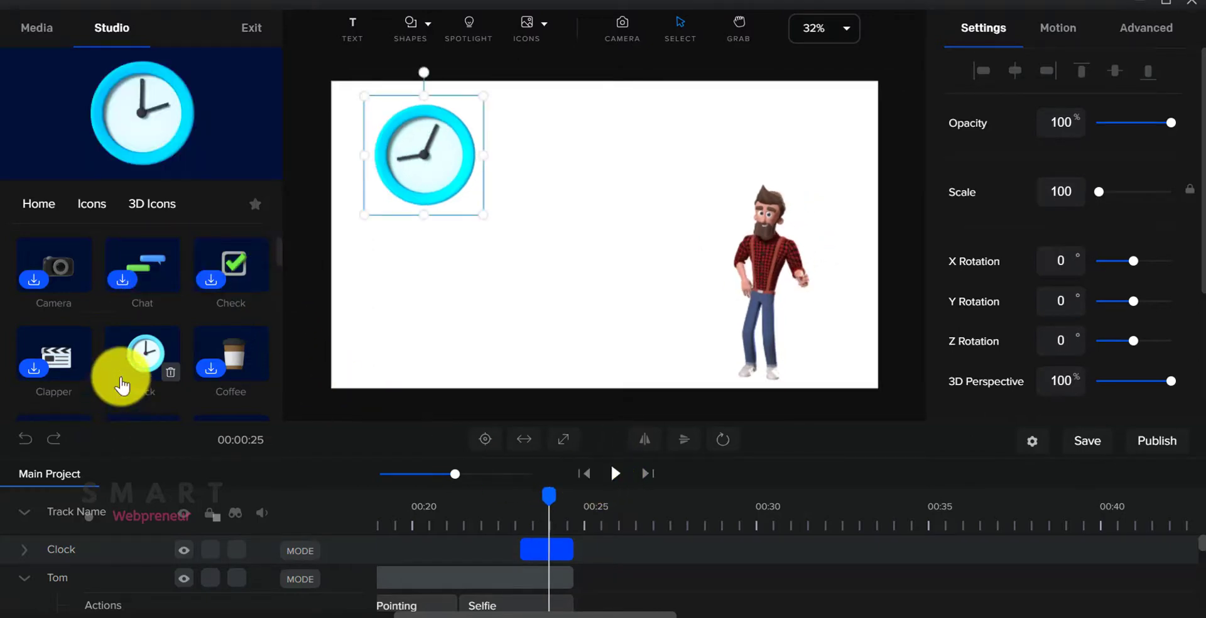
scroll(122, 386, down, 3)
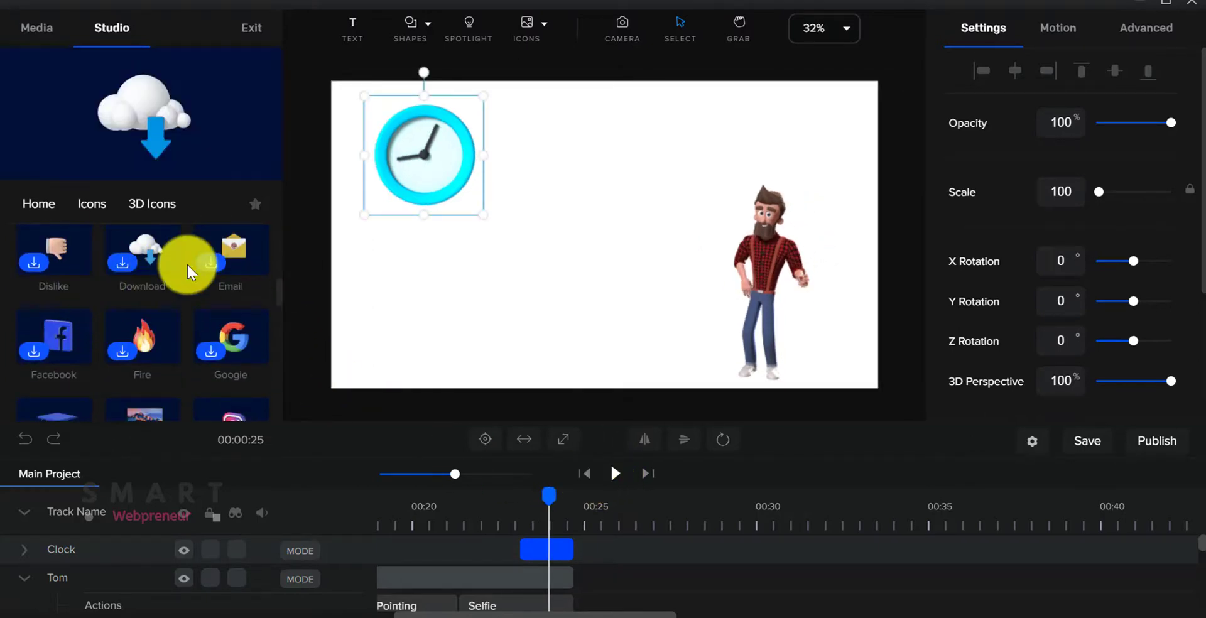
scroll(188, 272, down, 6)
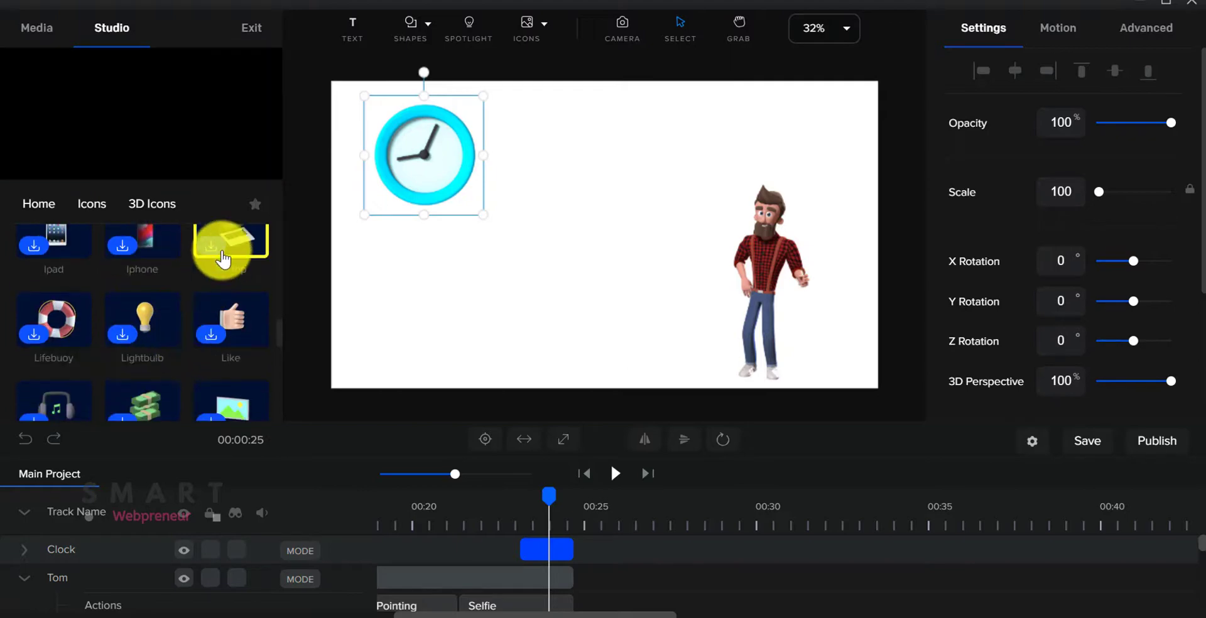
scroll(182, 254, up, 3)
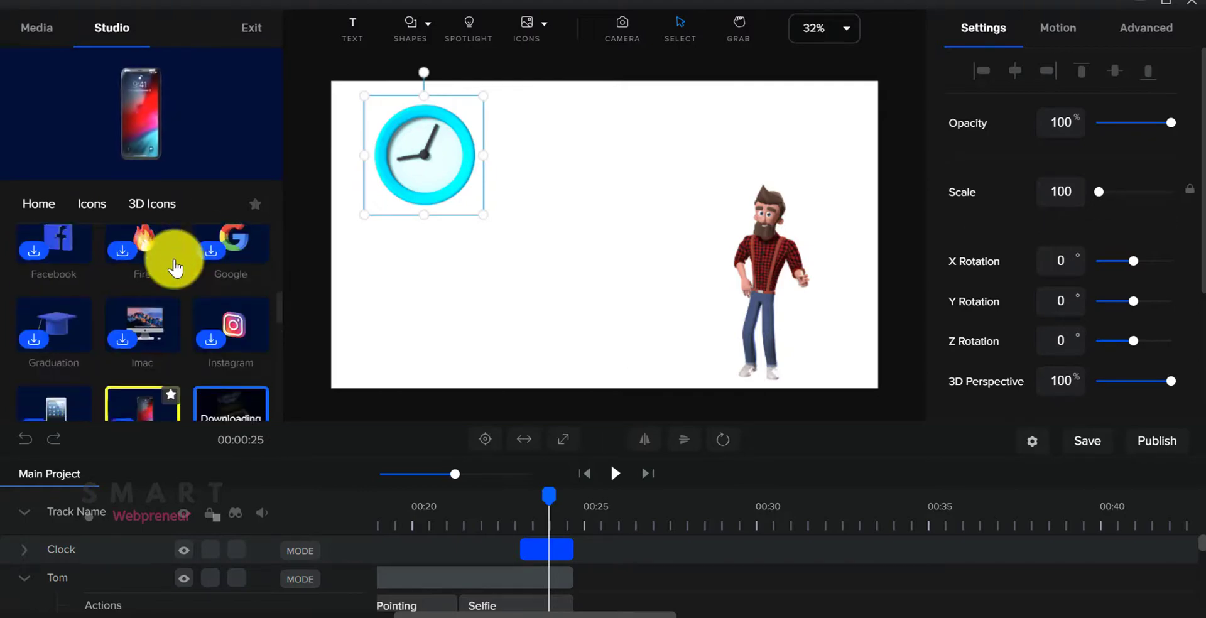
Reset the asset library to Home, then play the doodle demo and pause near 00:08.
click(51, 208)
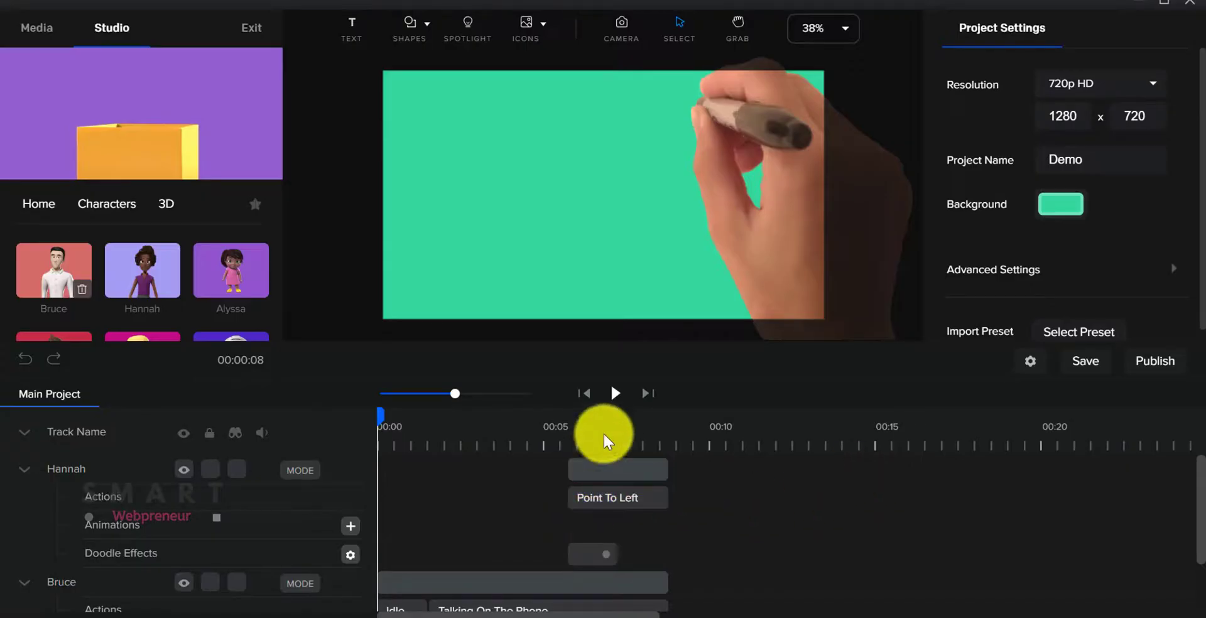
click(616, 396)
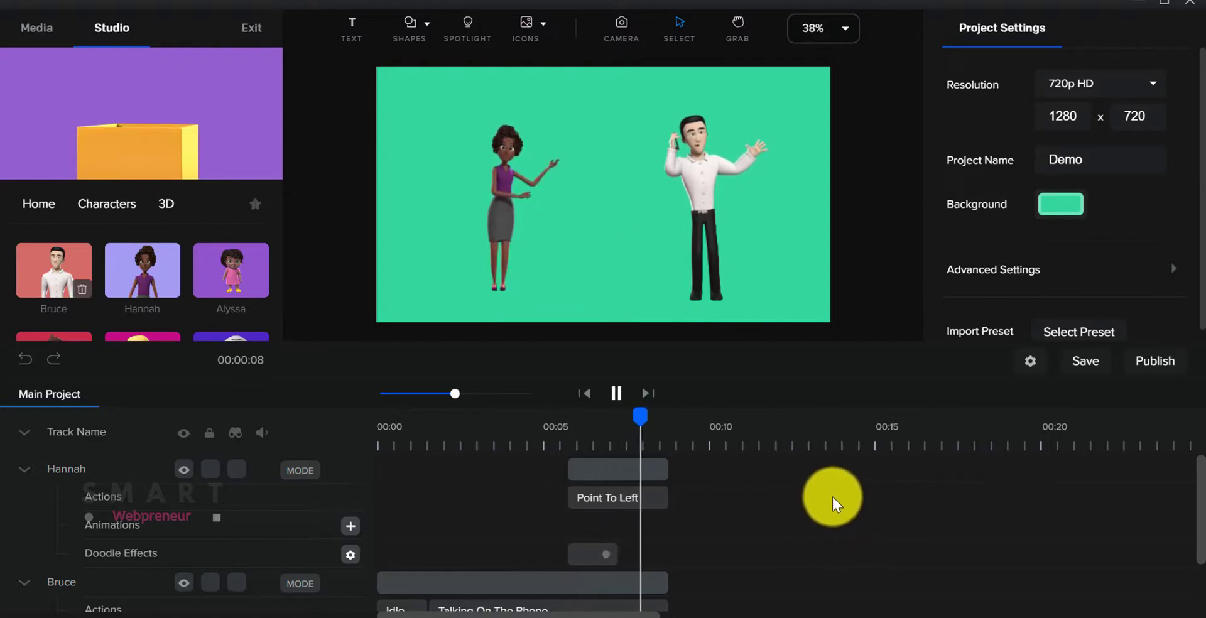
click(616, 394)
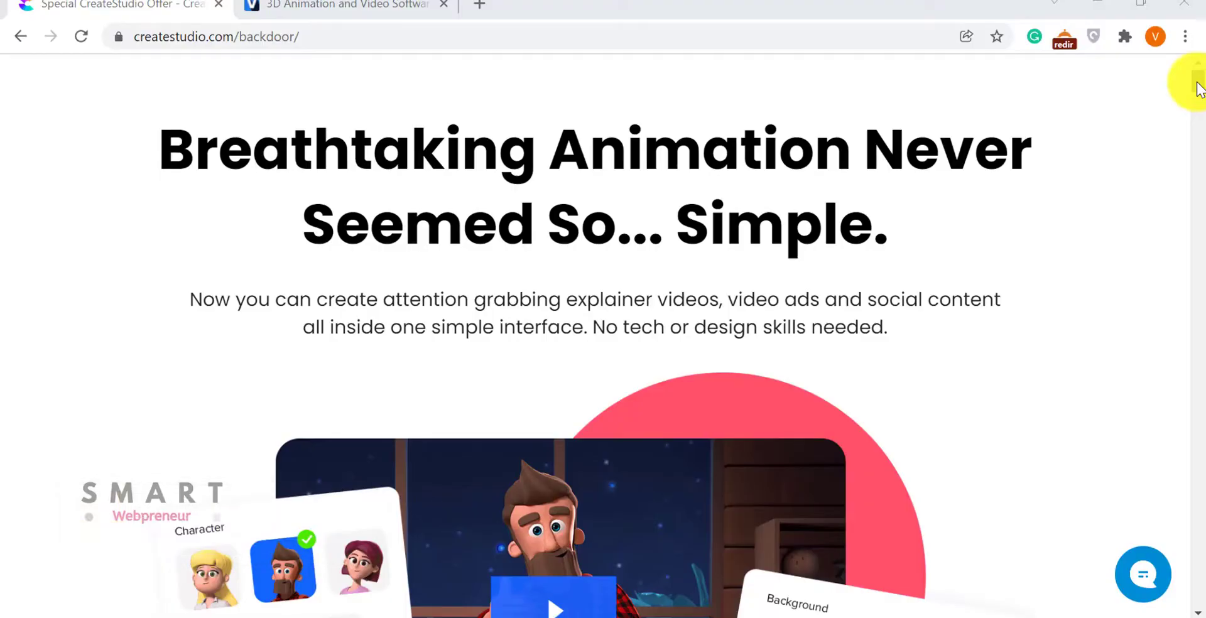
Review Create Studio's $67 lifetime price and promo video, then move to the Viddyoze pricing tab.
drag(1199, 87, 1204, 114)
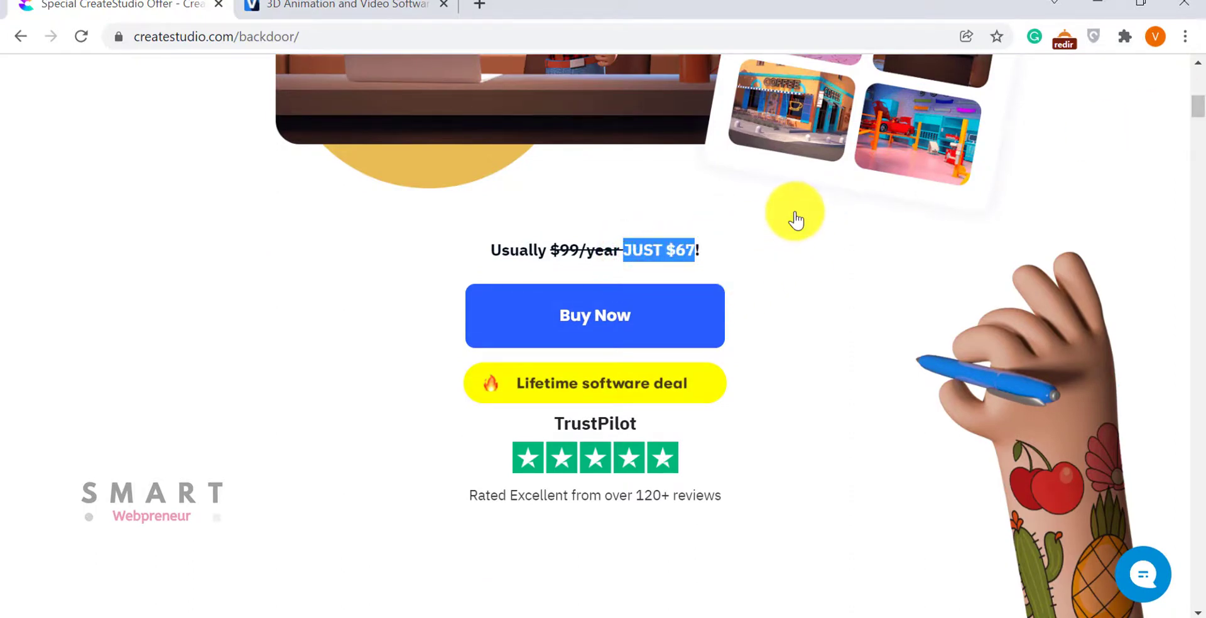
click(773, 225)
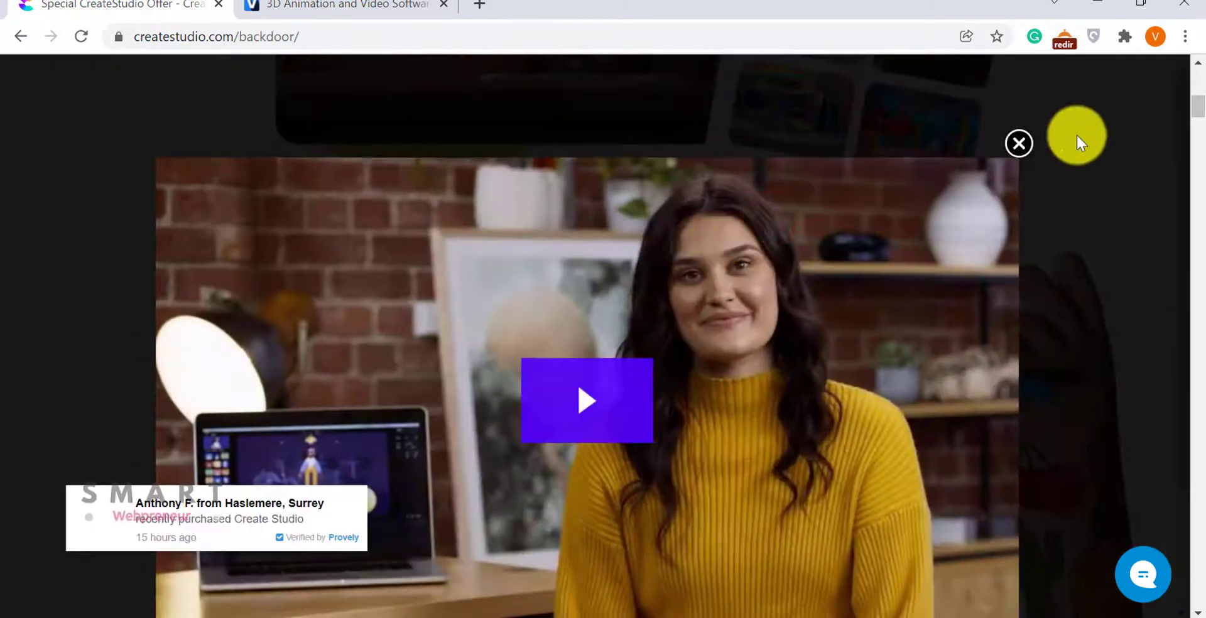
click(1030, 146)
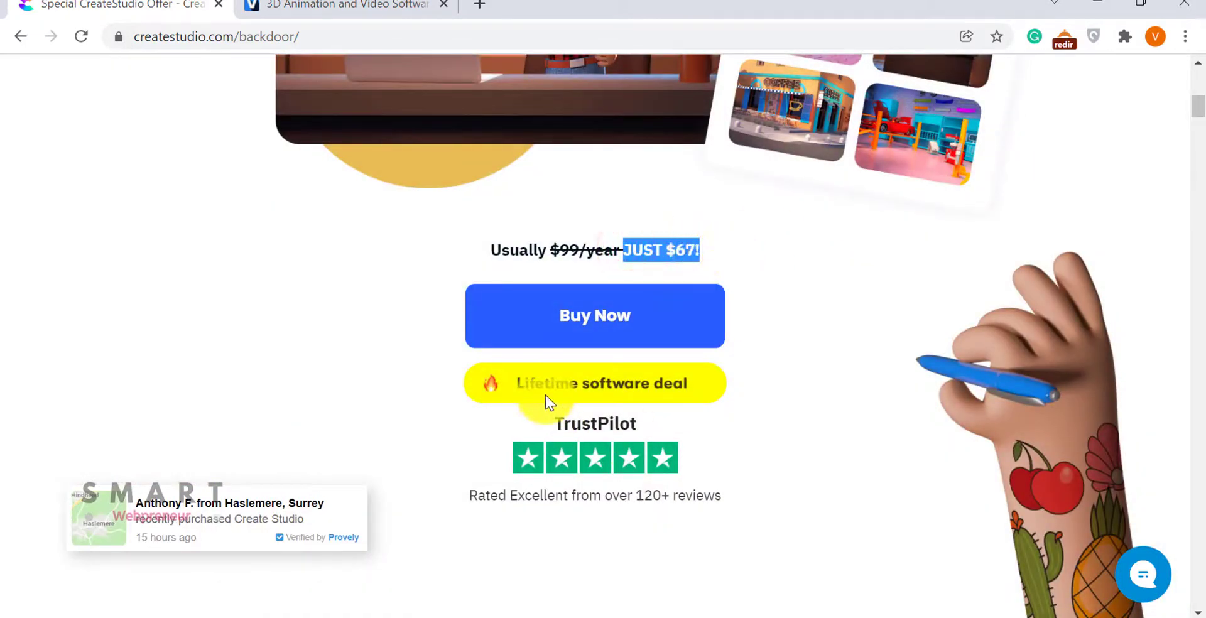
drag(519, 385, 657, 382)
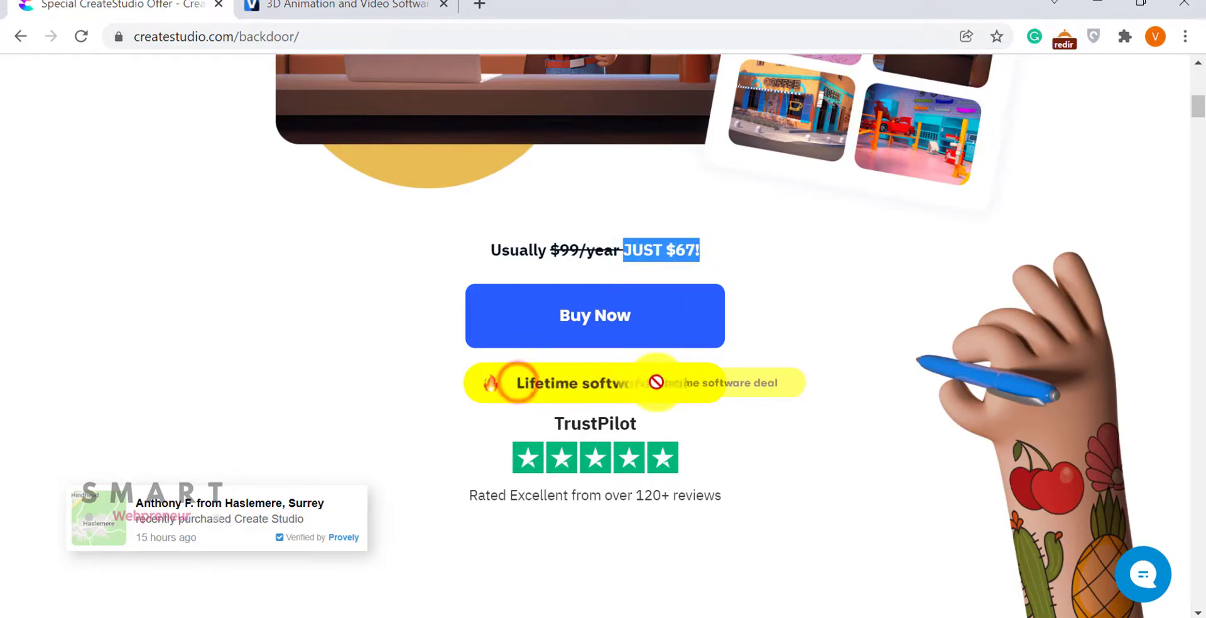
key(ctrl+Tab)
Scroll to the Viddyoze Personal and Commercial licence cards.
scroll(783, 383, down, 20)
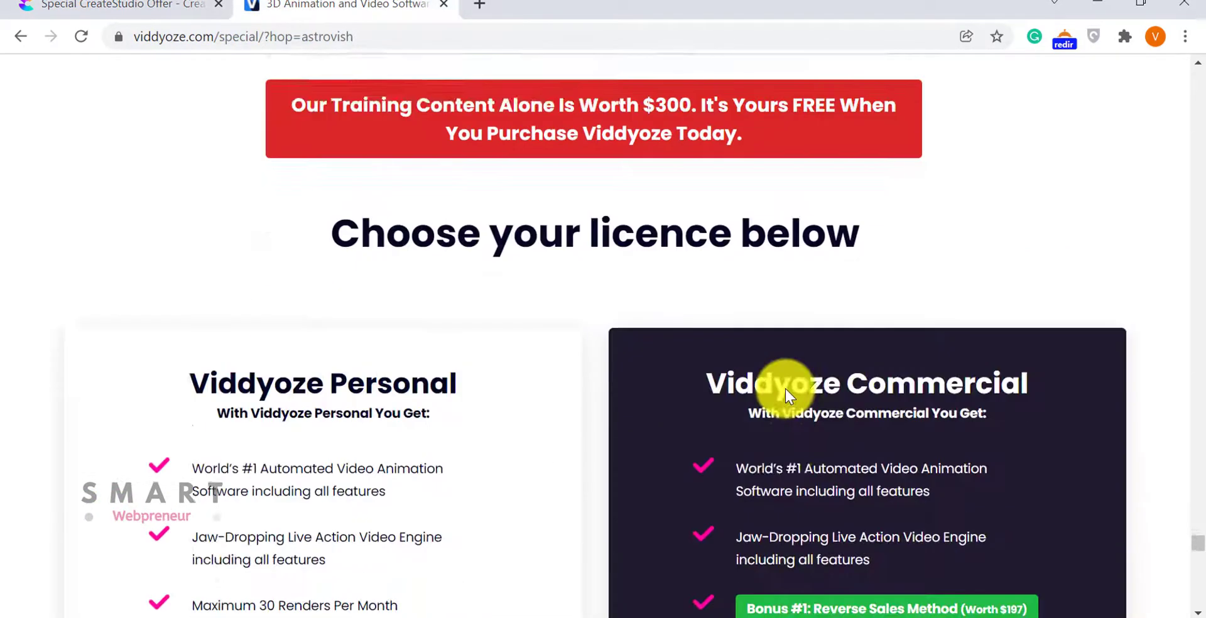
scroll(484, 451, up, 2)
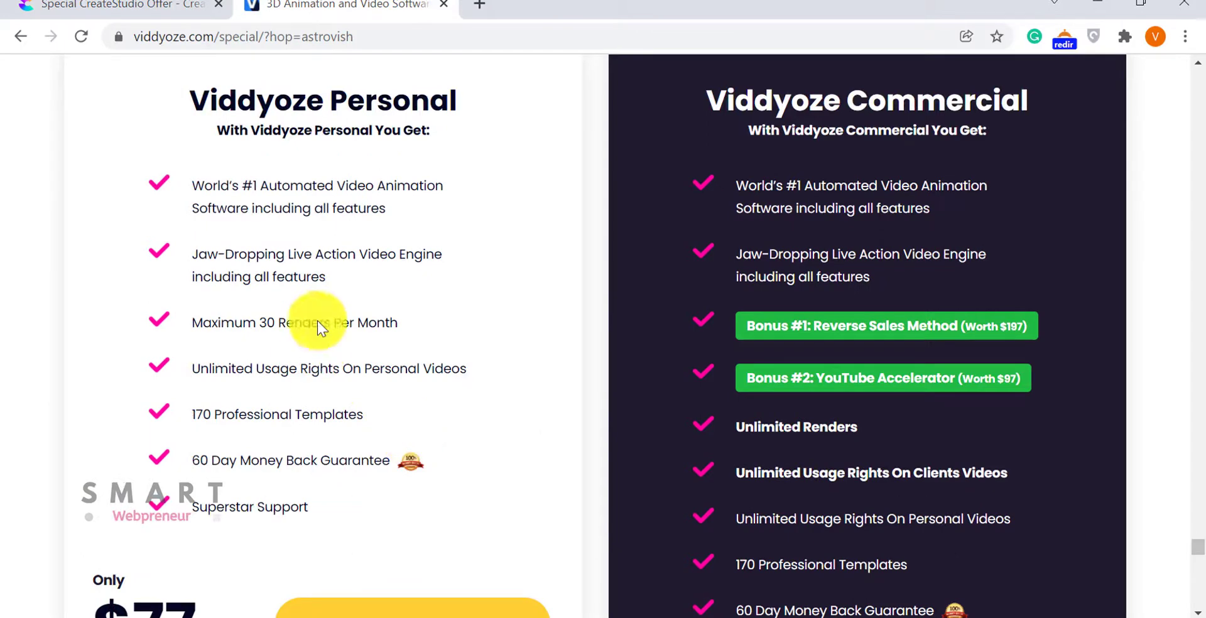
click(213, 97)
click(451, 110)
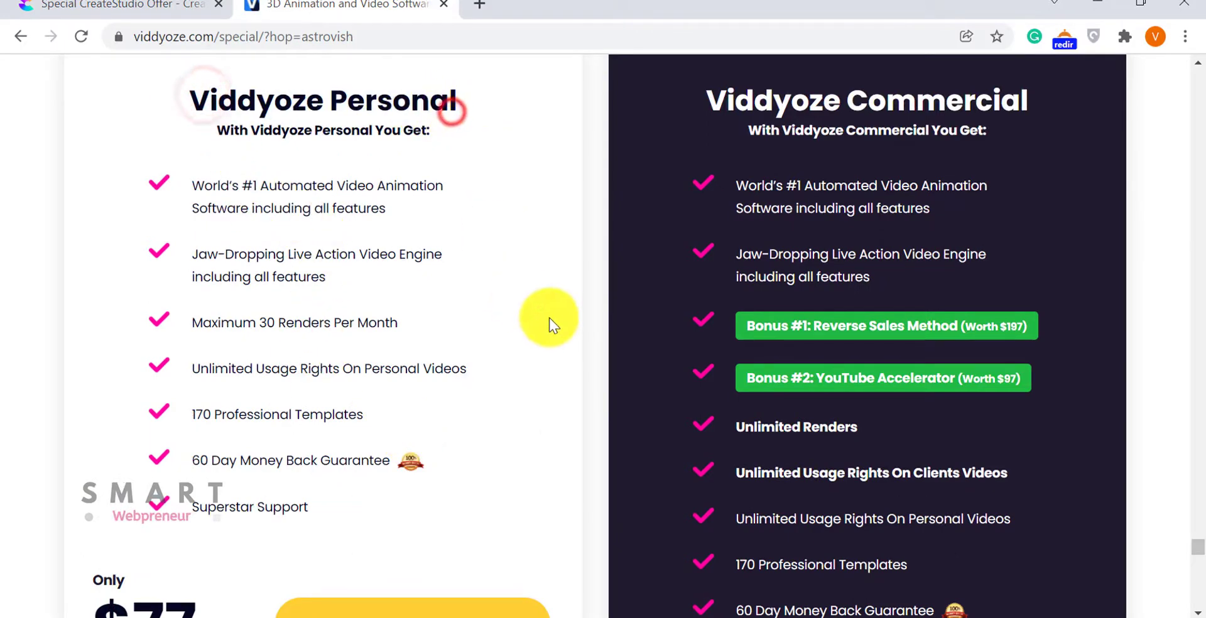
scroll(549, 321, down, 2)
Highlight the $77 one-time Personal price and its 30 Renders Per Month line.
click(82, 534)
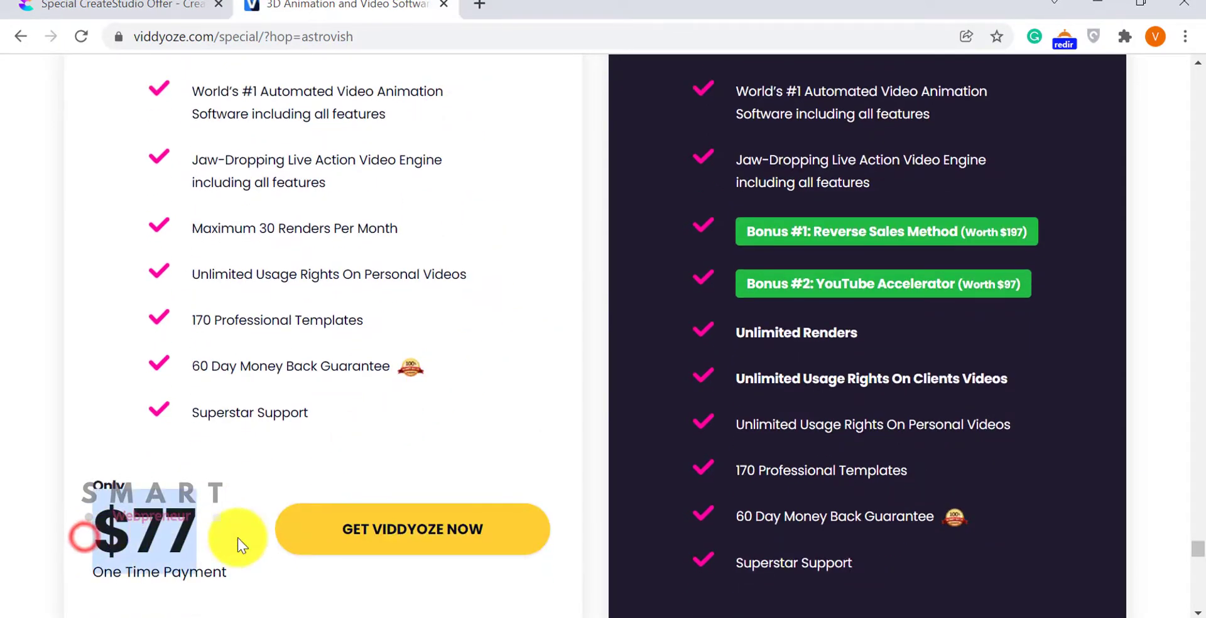
click(238, 538)
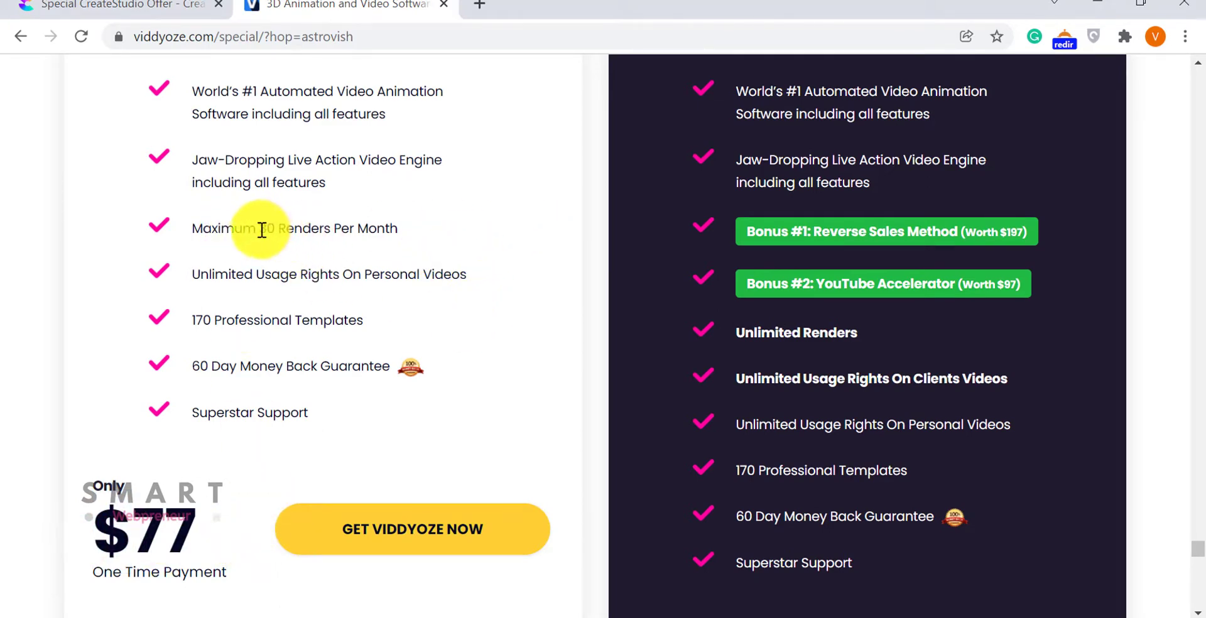
drag(260, 228, 431, 236)
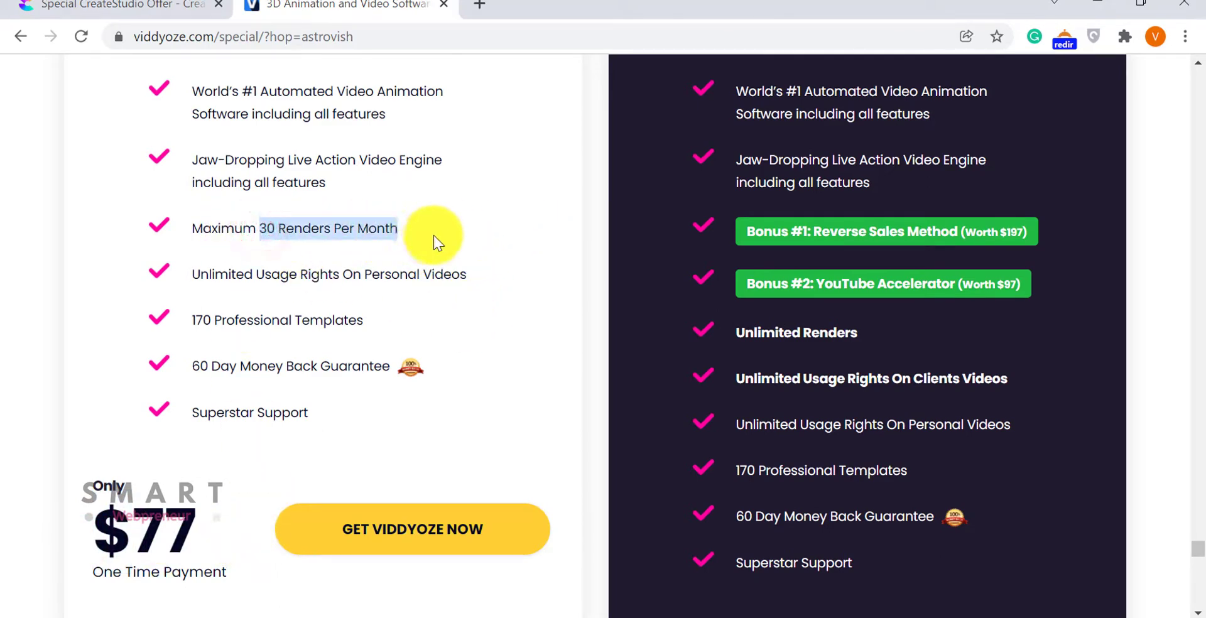
click(500, 223)
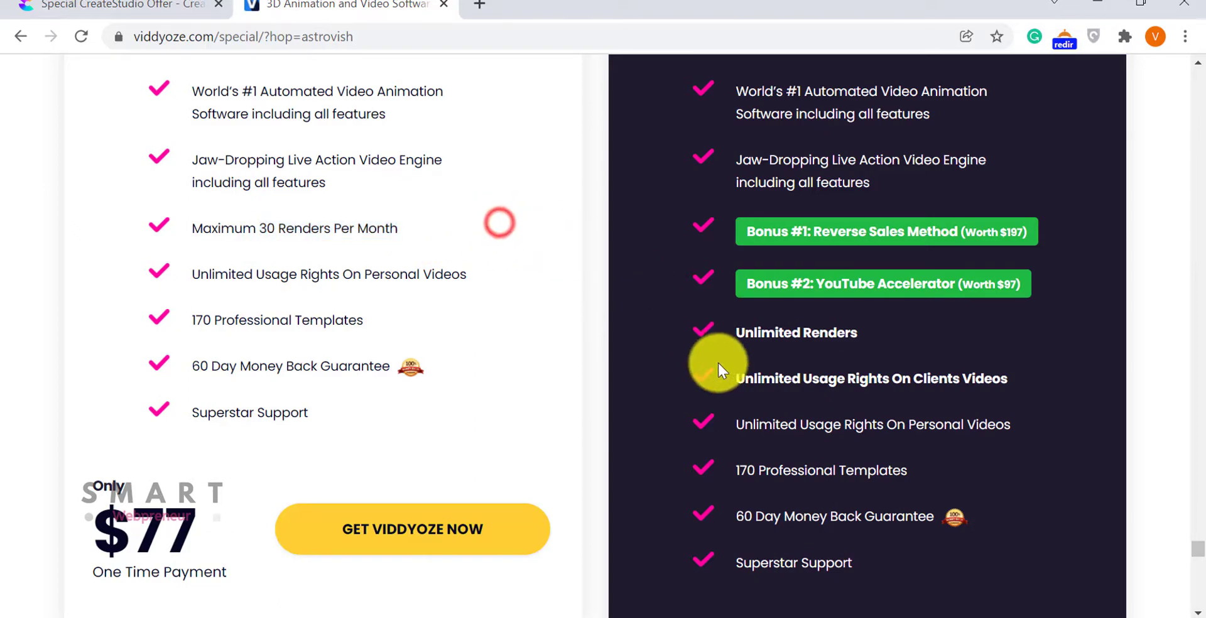
Review the Personal $77 and Commercial $97 licence cards side by side.
scroll(718, 363, up, 3)
scroll(735, 372, down, 4)
scroll(780, 393, down, 3)
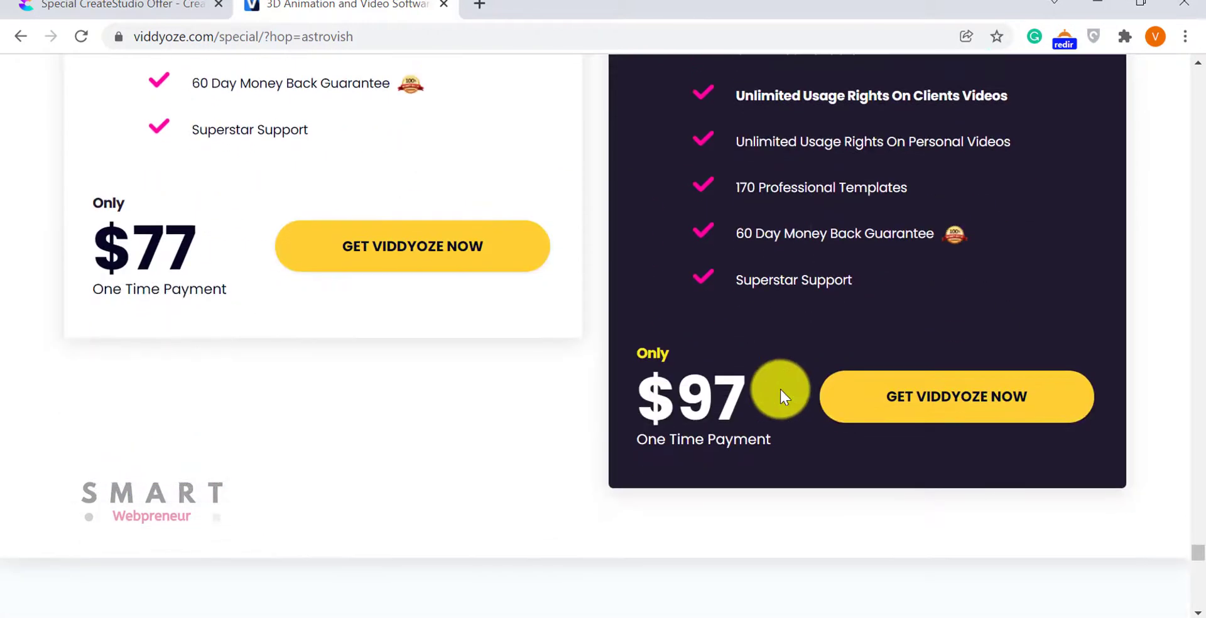
scroll(781, 396, up, 2)
scroll(779, 387, up, 3)
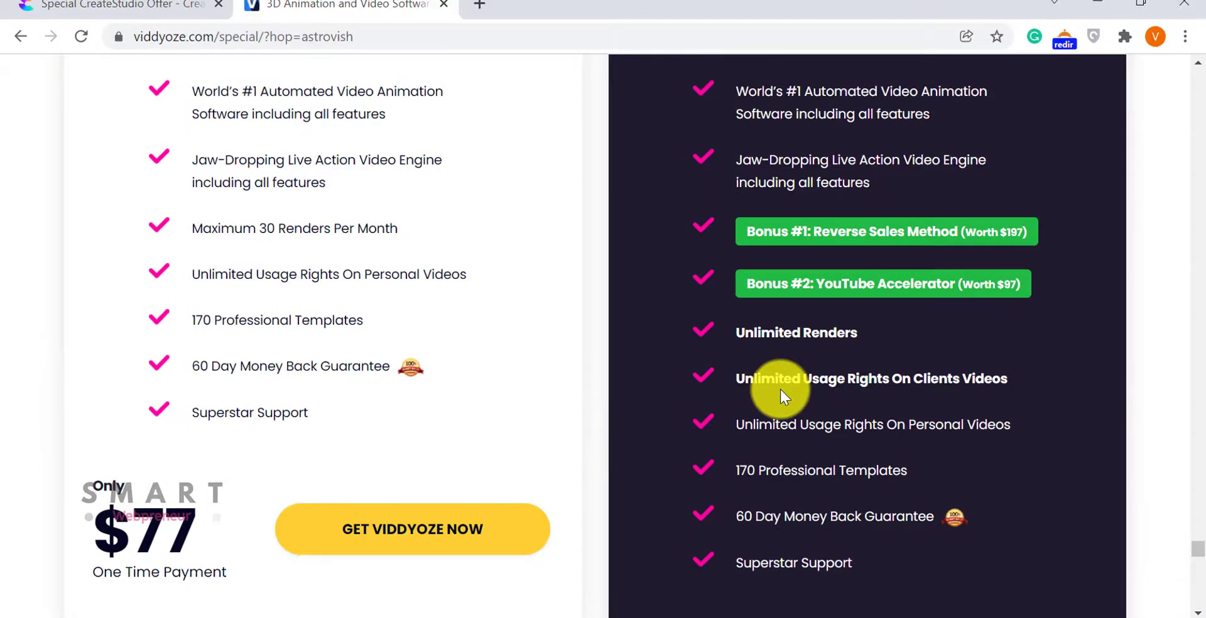
scroll(831, 367, up, 2)
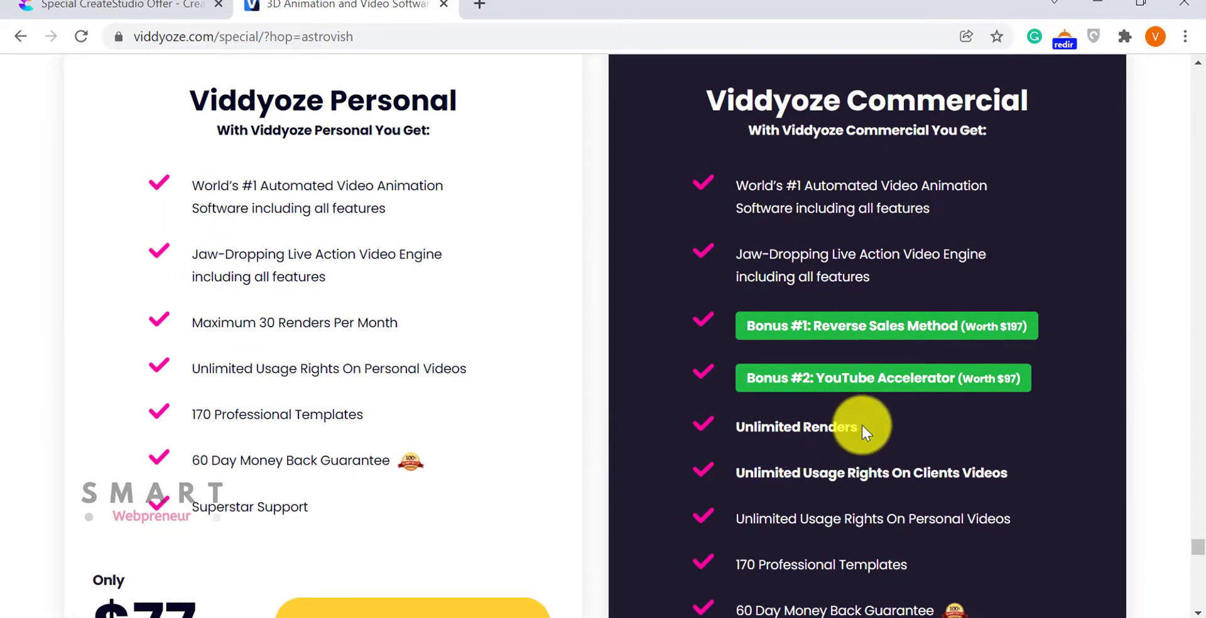
scroll(861, 425, down, 2)
scroll(843, 394, up, 2)
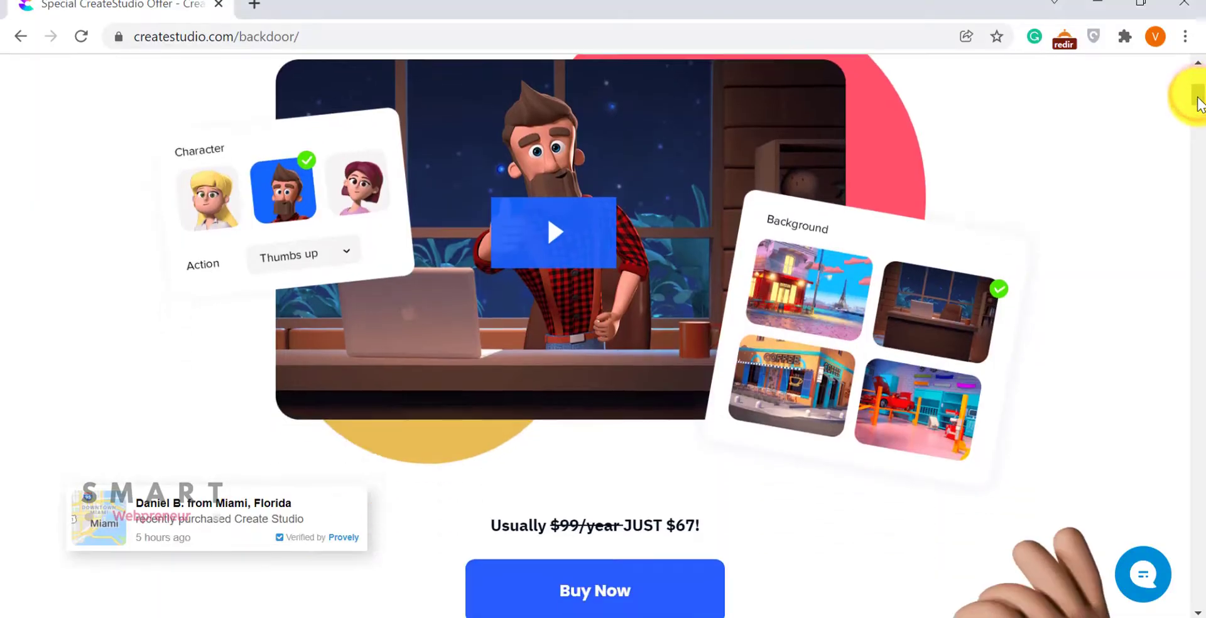
Page the example video carousel from 3D Explainer Videos through Social Media to Photographer.
drag(1198, 101, 1200, 136)
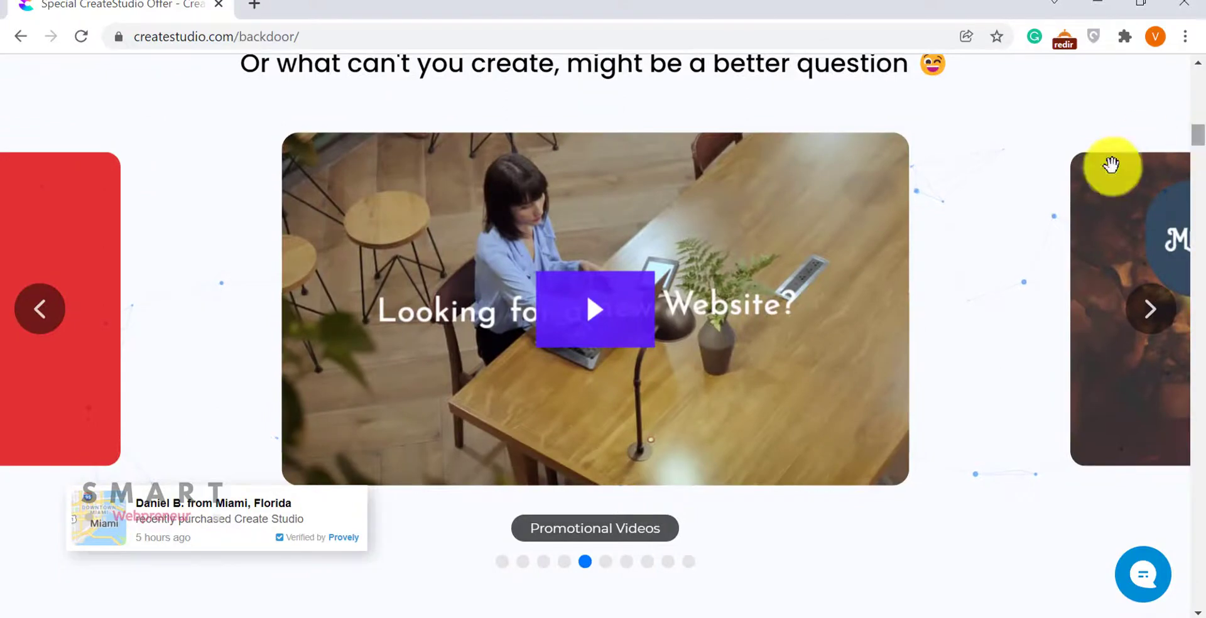
click(1139, 311)
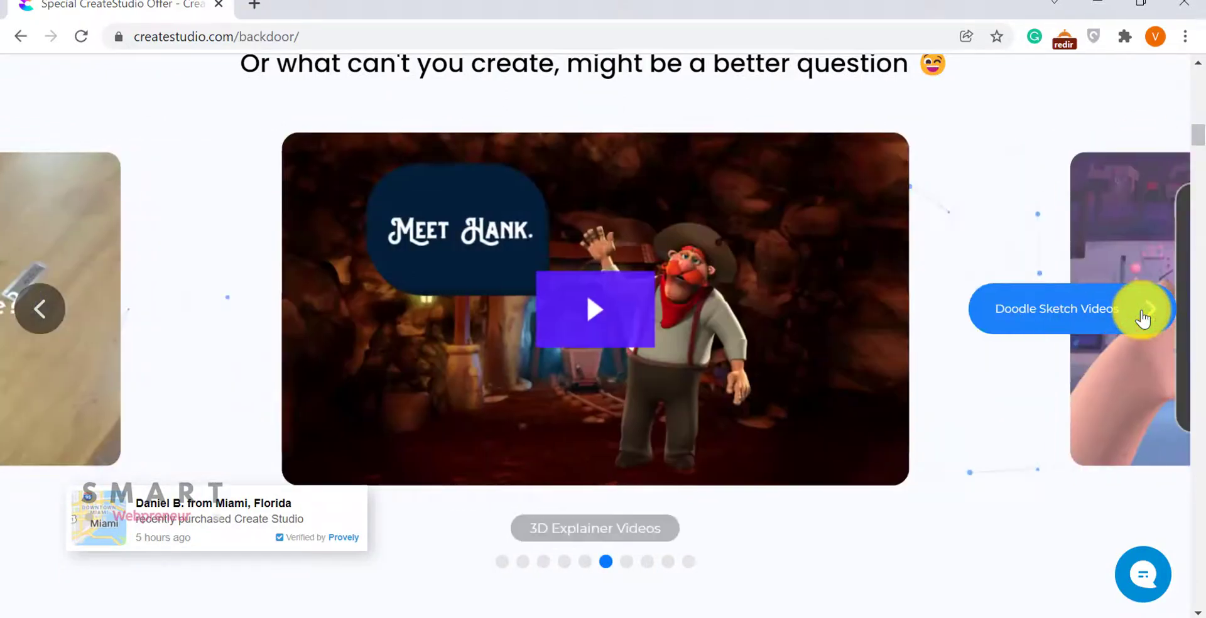
click(1143, 314)
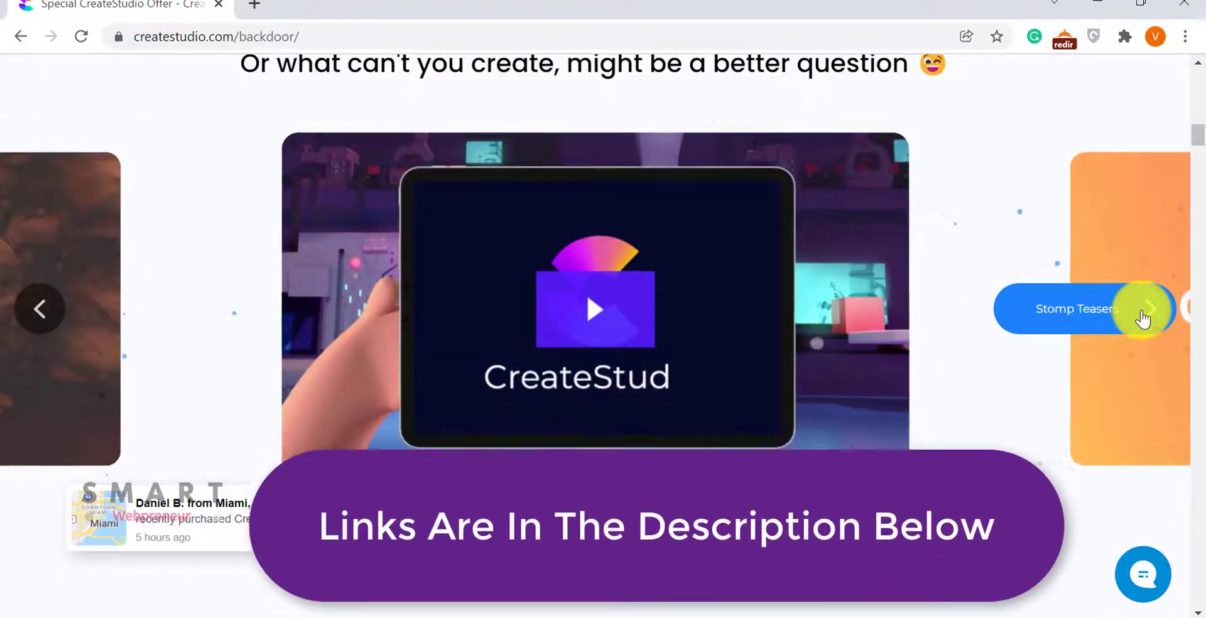
click(1142, 312)
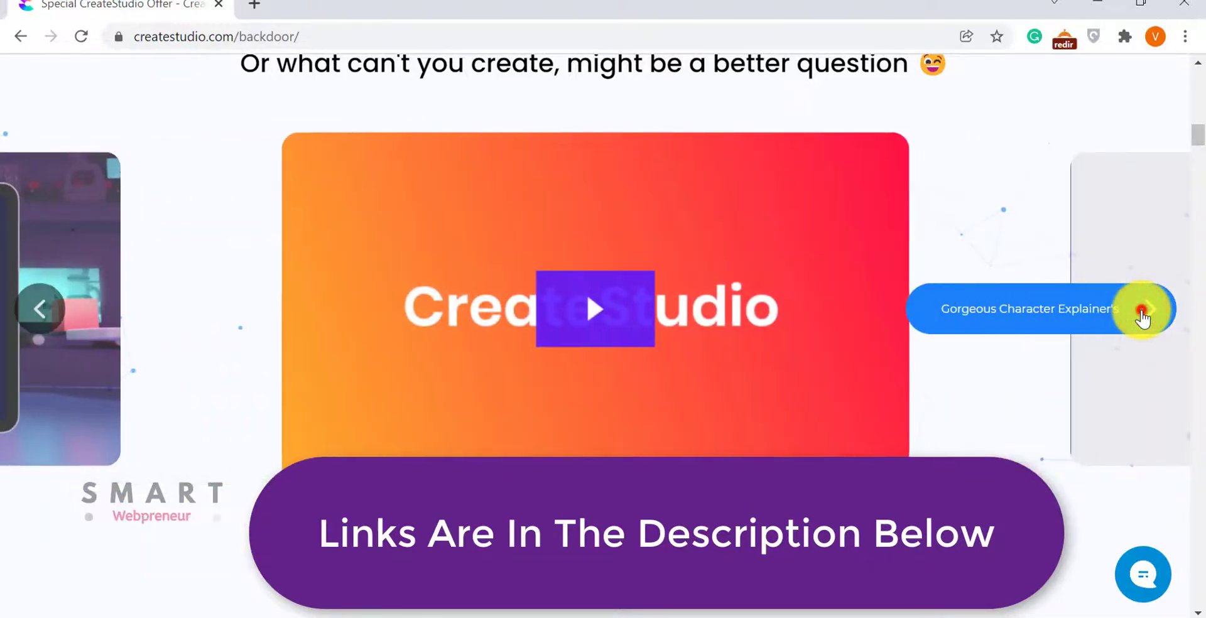
click(1142, 313)
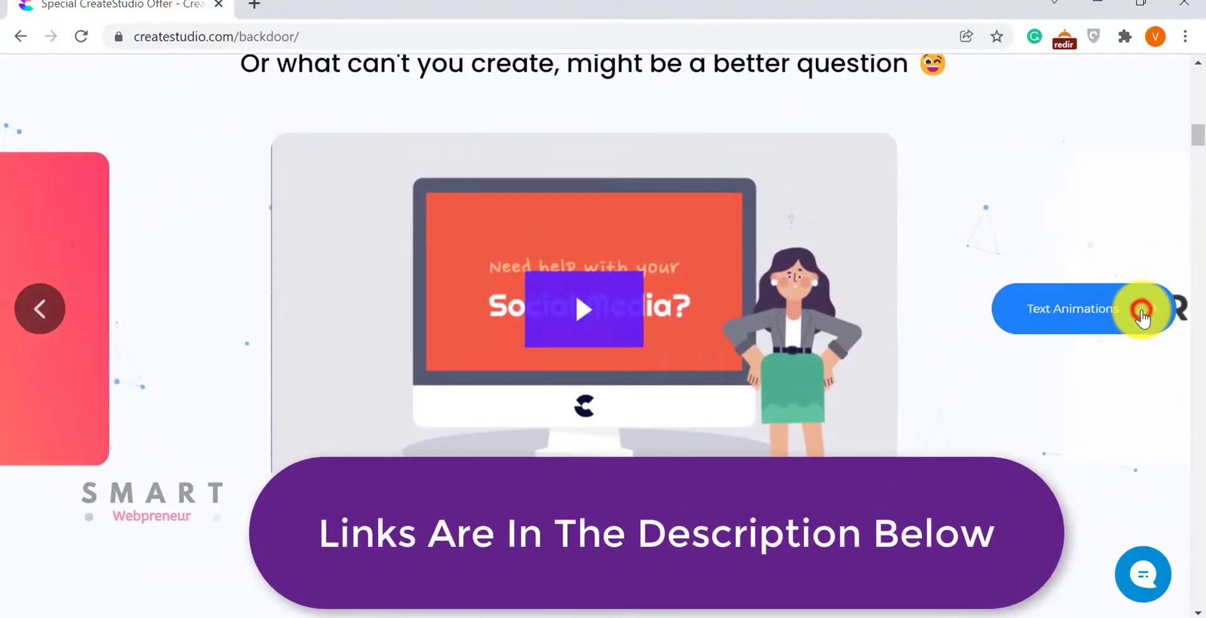
click(1142, 312)
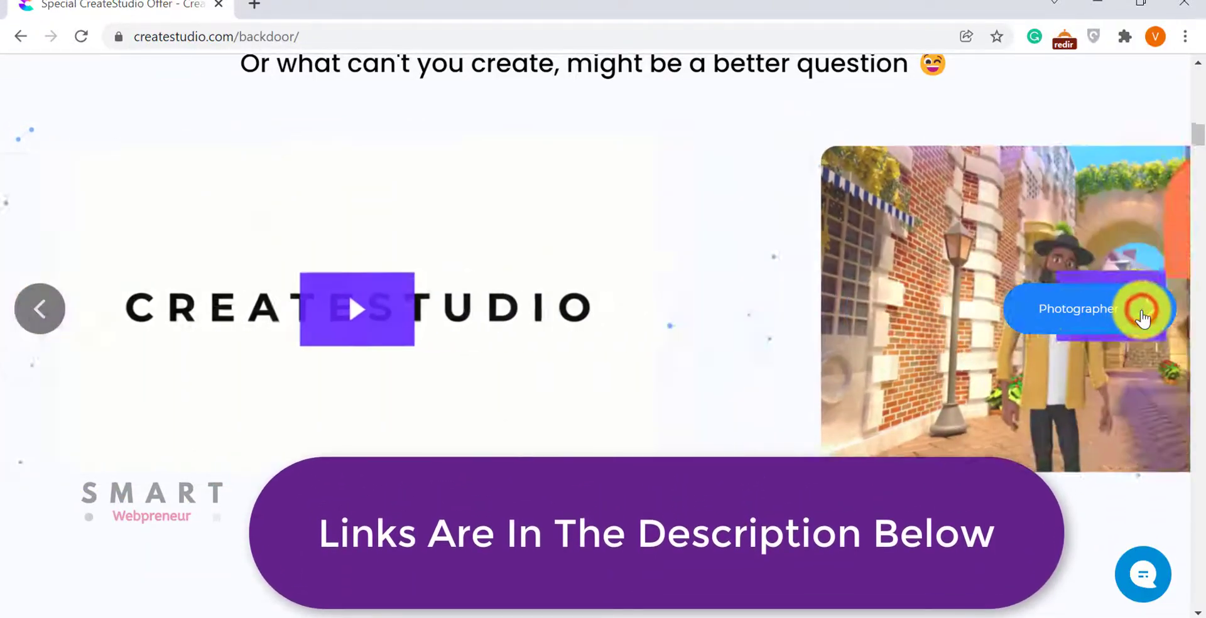
click(1141, 312)
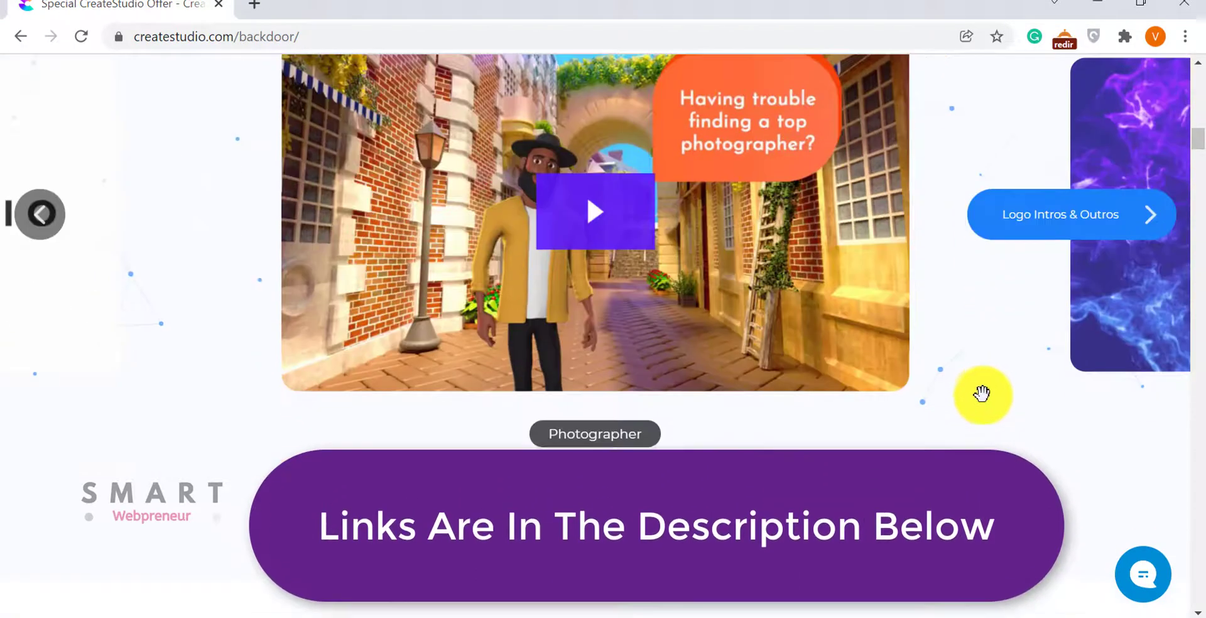
Scroll down to the Scroll Stopping Social Ads section.
scroll(982, 394, down, 10)
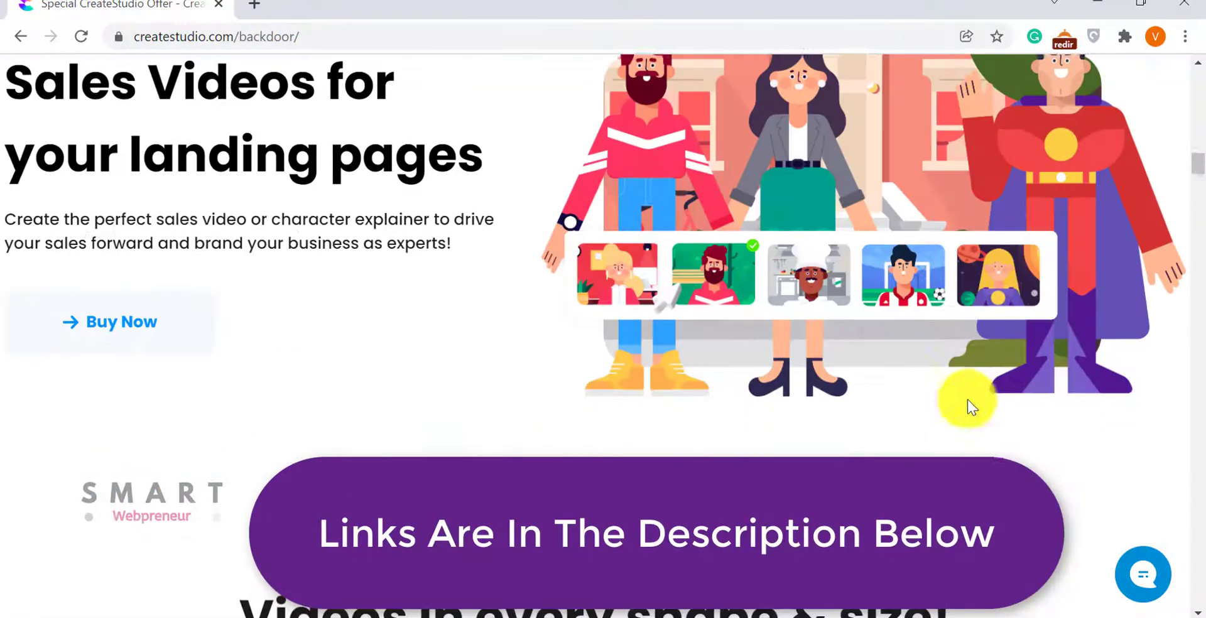
scroll(968, 401, down, 15)
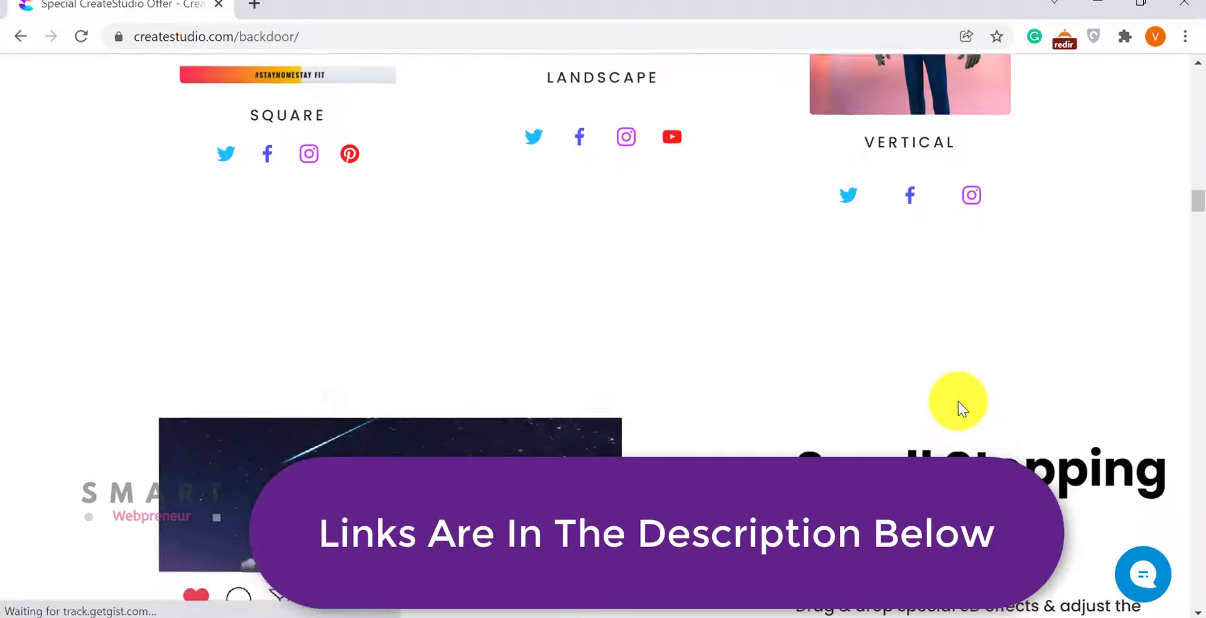
scroll(959, 408, down, 5)
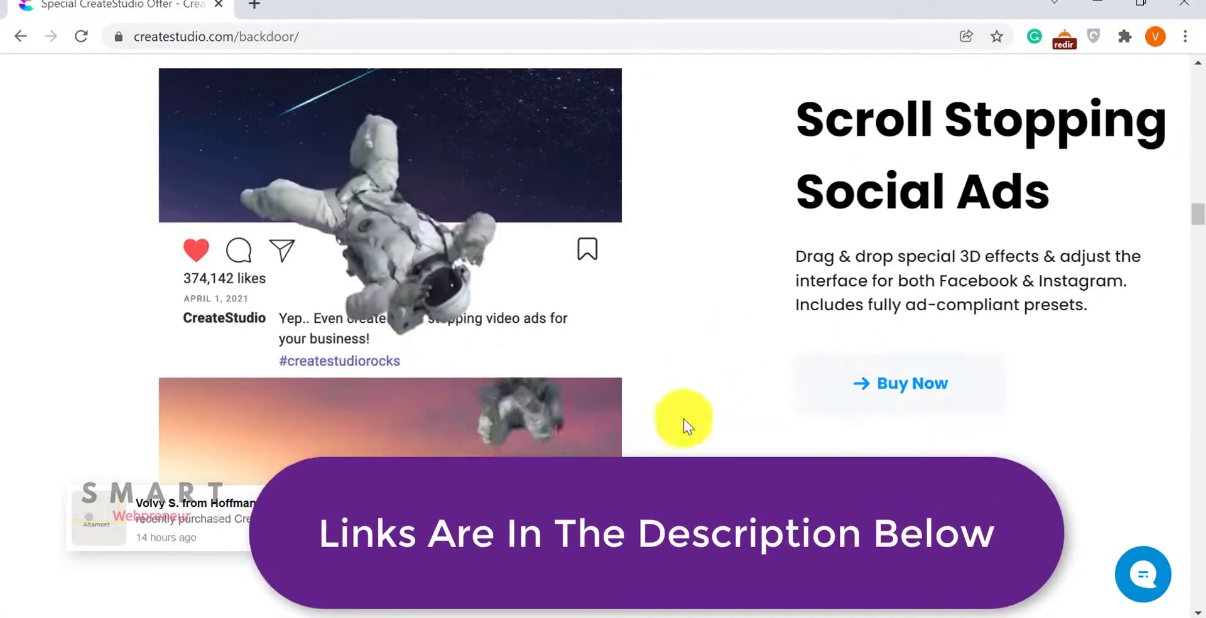